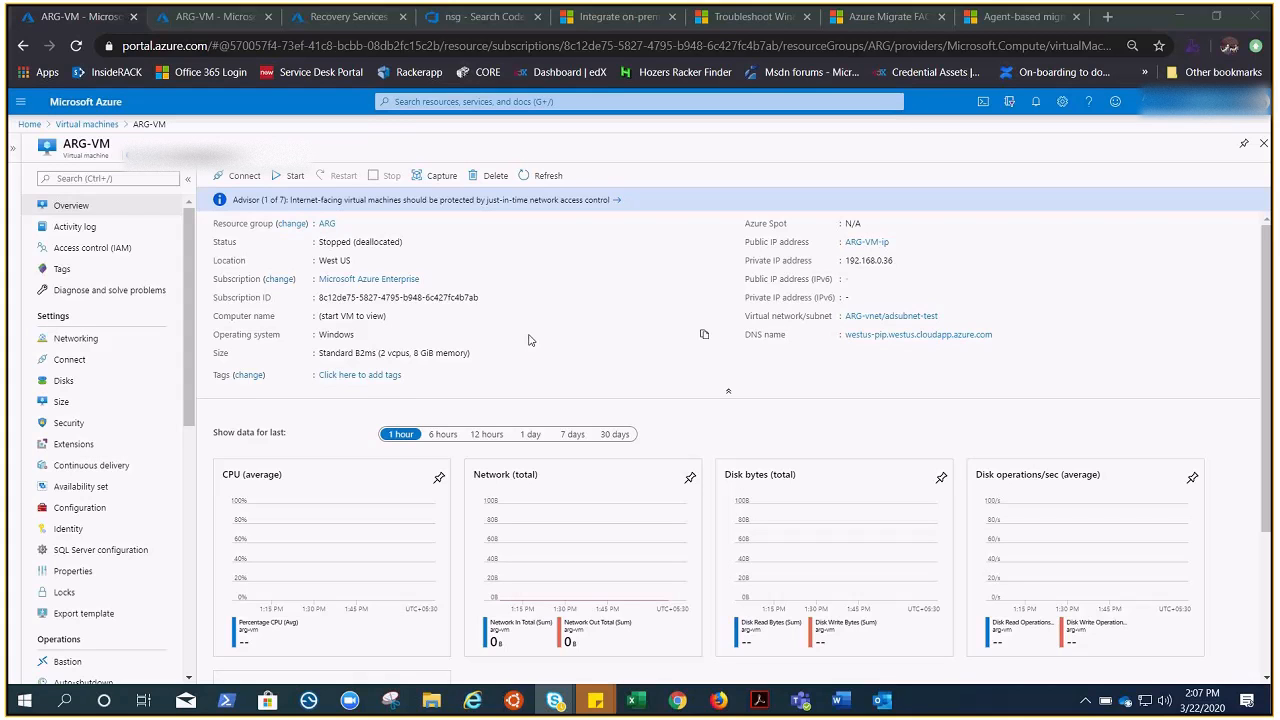
Step: Start a new snapshot of the VM's ARG-Disk OS disk
left_click(64, 384)
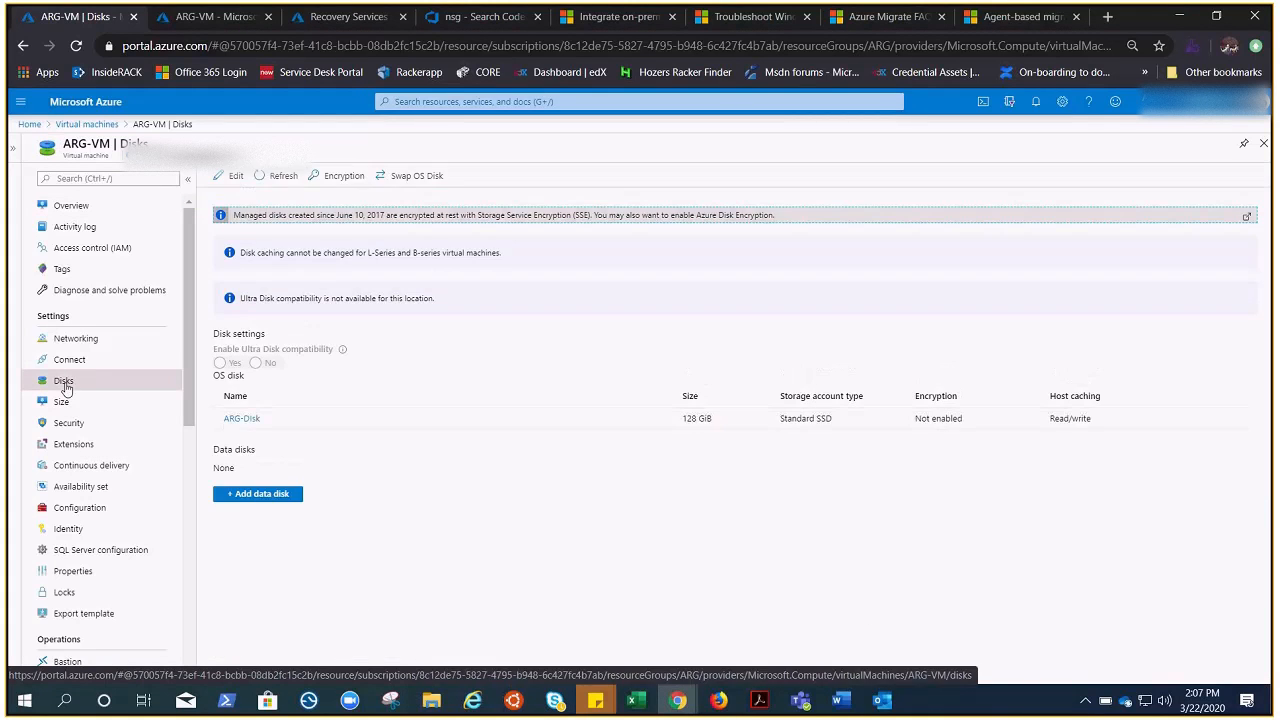
left_click(244, 420)
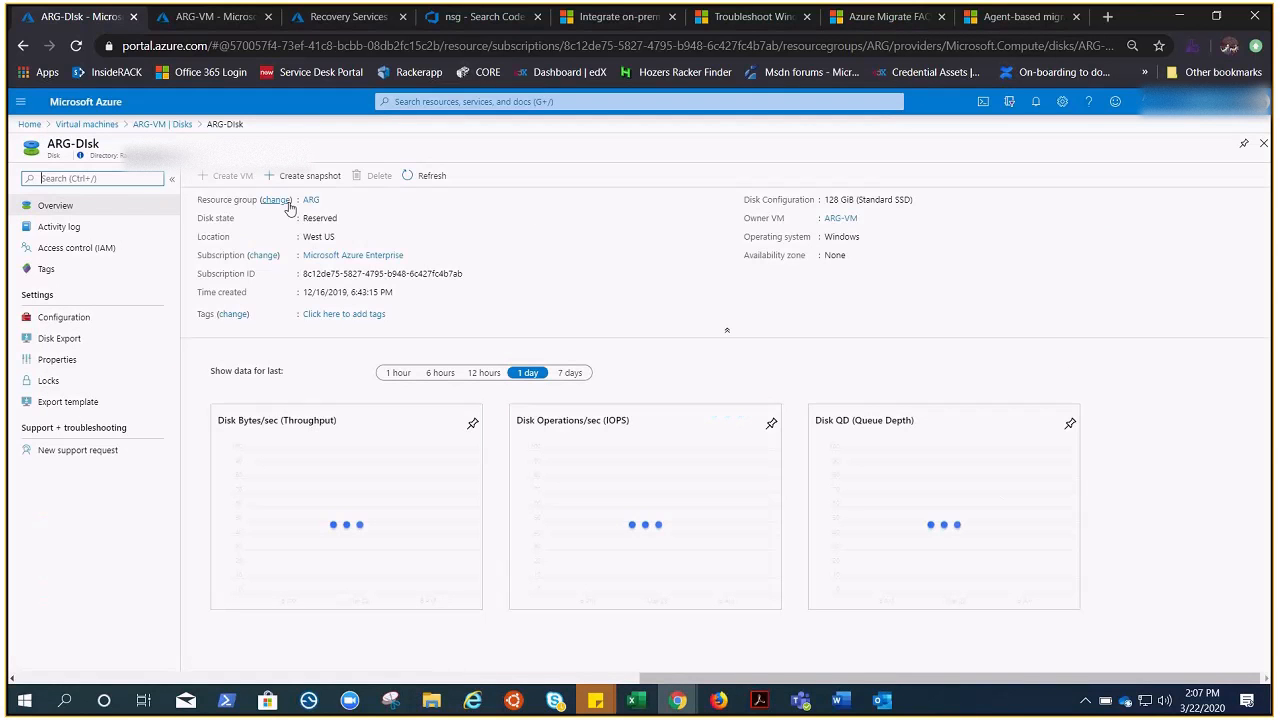
left_click(305, 175)
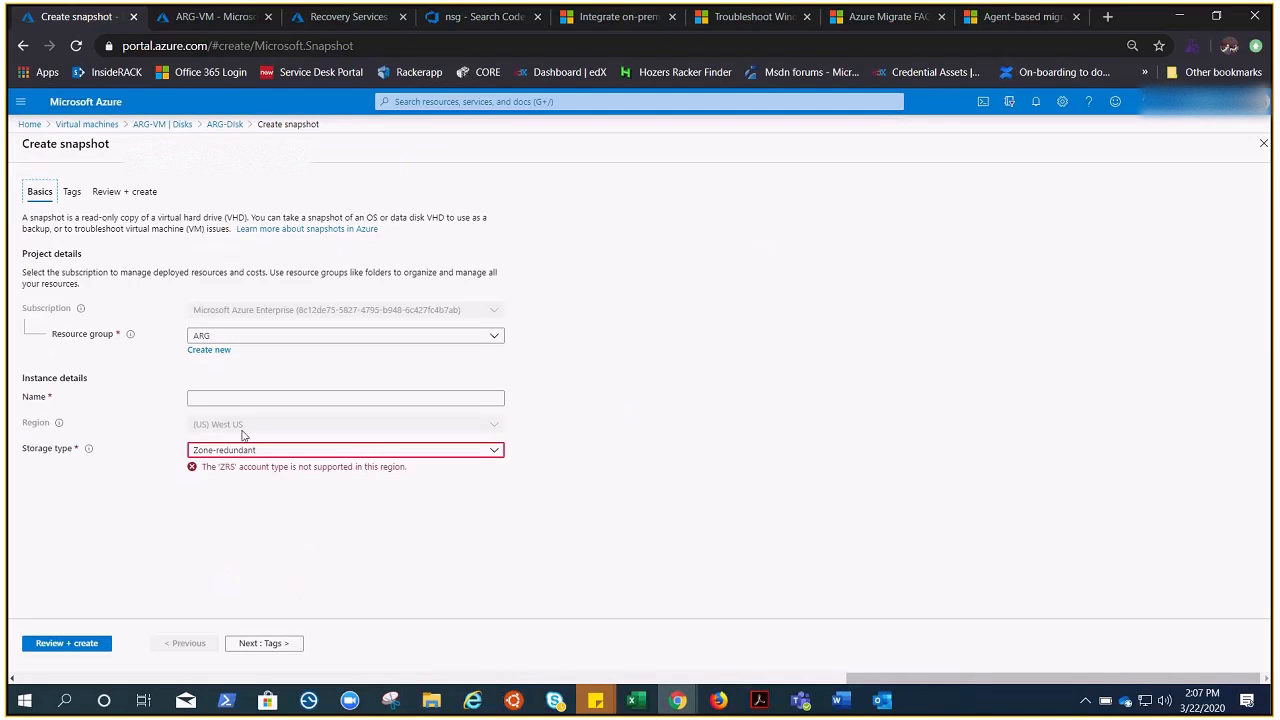
Step: Name the snapshot Snap-22-3, store it on Standard HDD, and run review validation
left_click(234, 399)
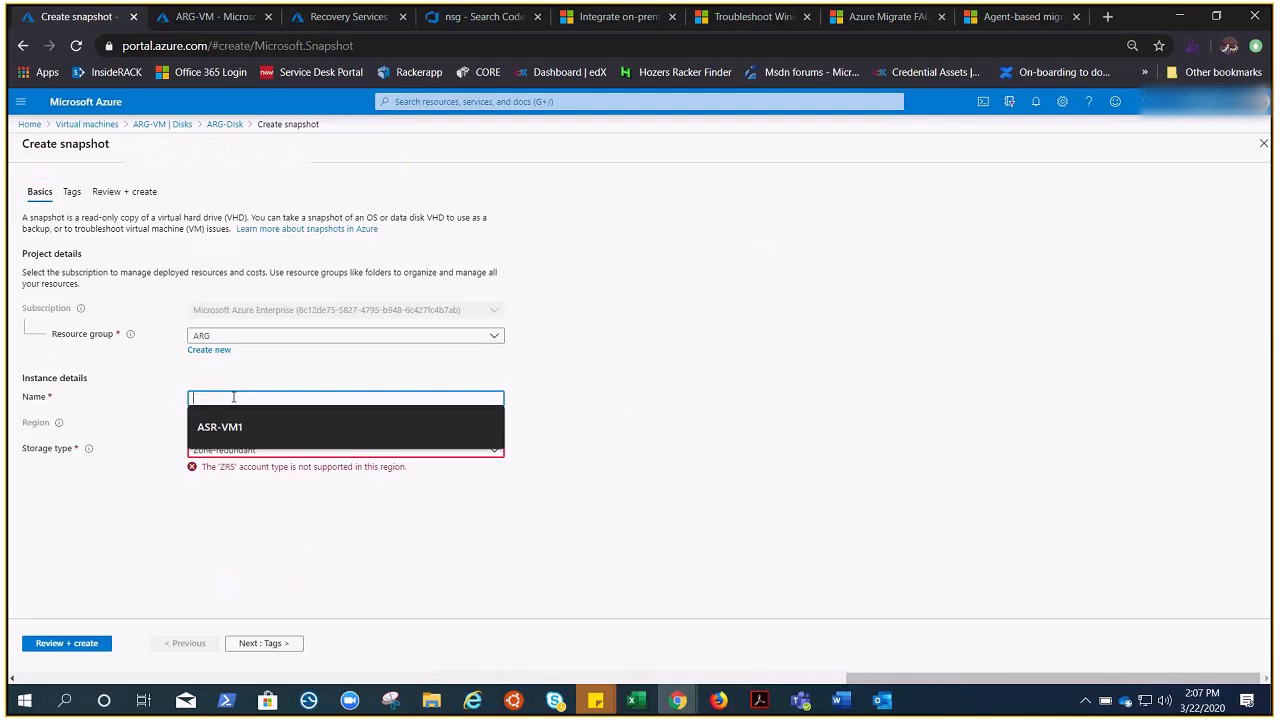
type("snap")
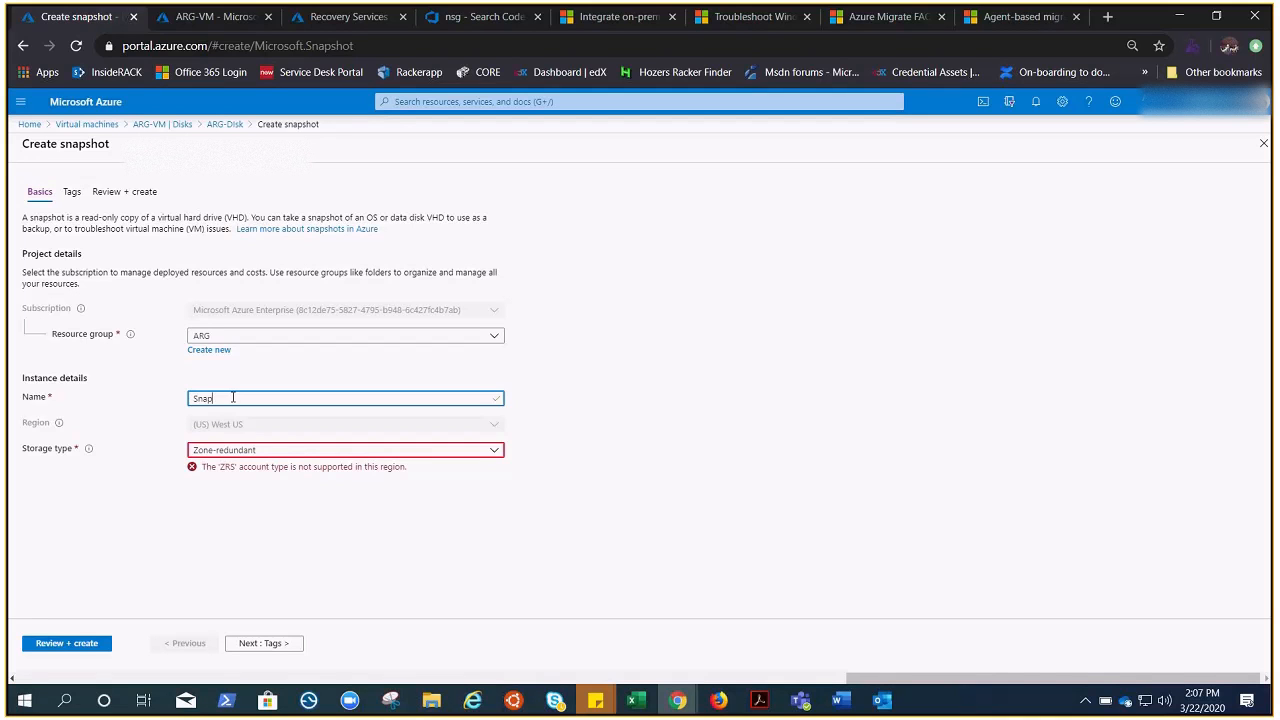
type("-2")
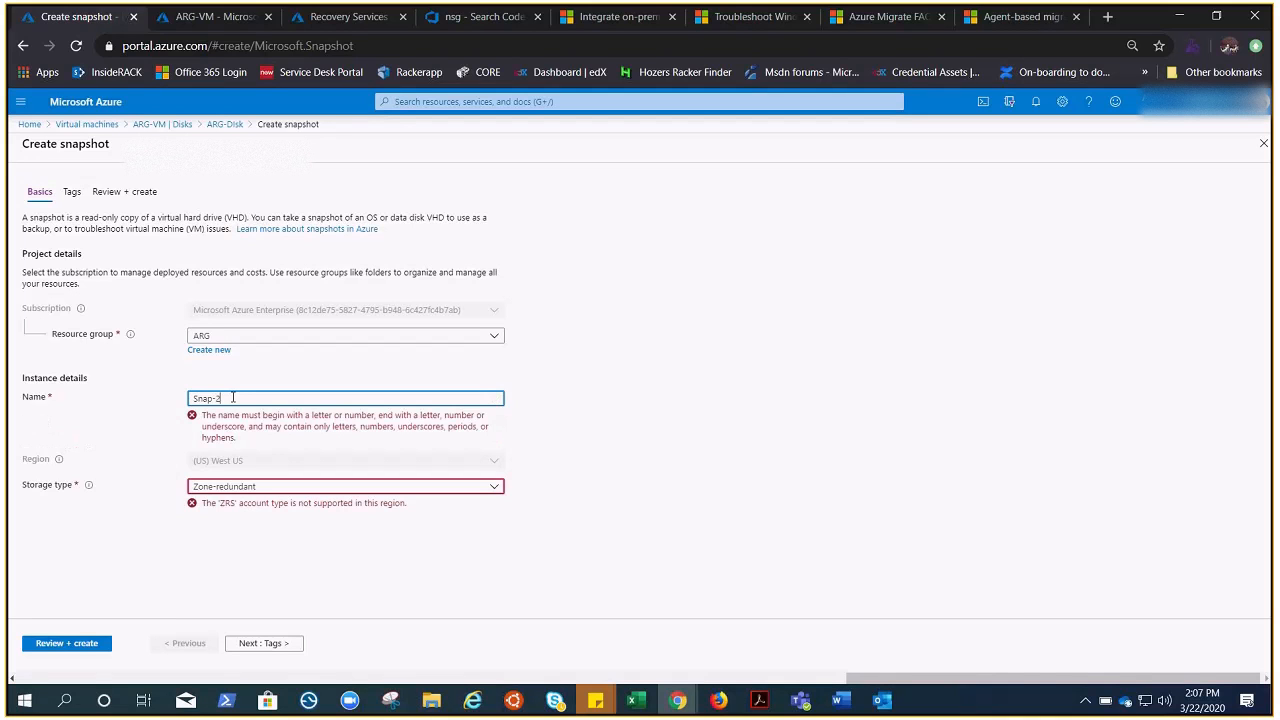
type("2/3")
key("BackSpace")
key("BackSpace")
type("-3")
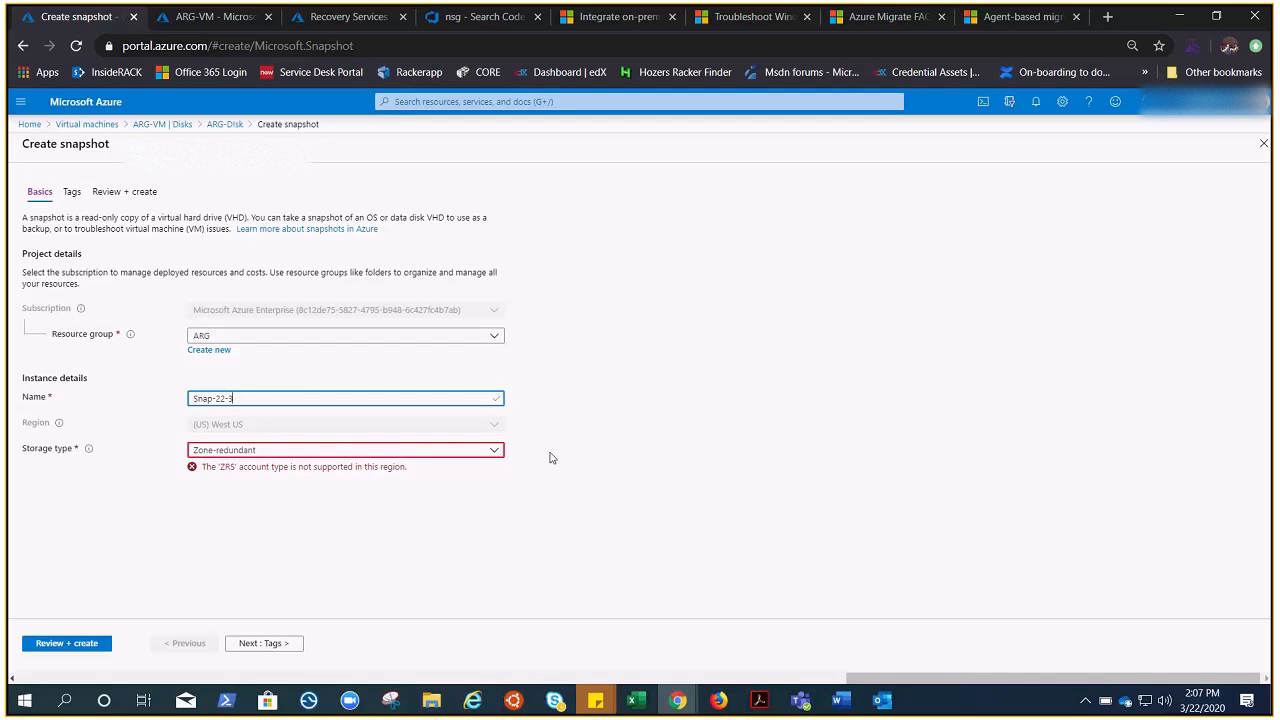
left_click(498, 450)
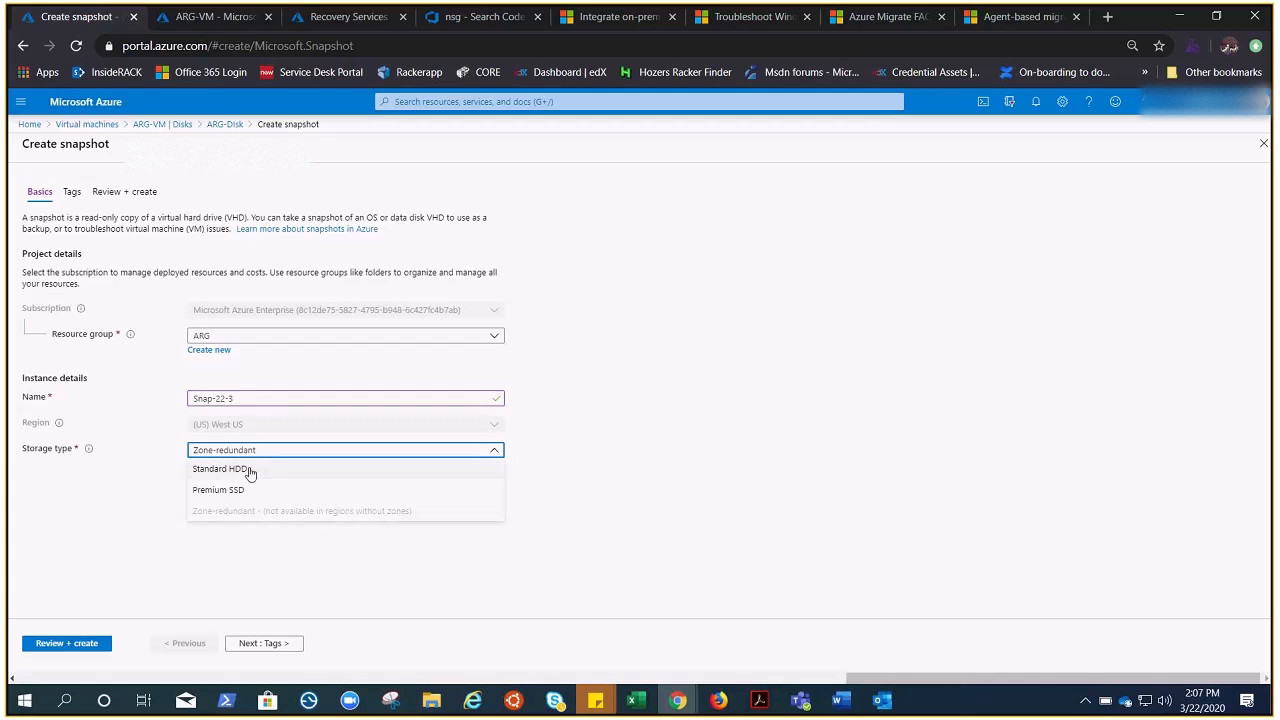
left_click(250, 472)
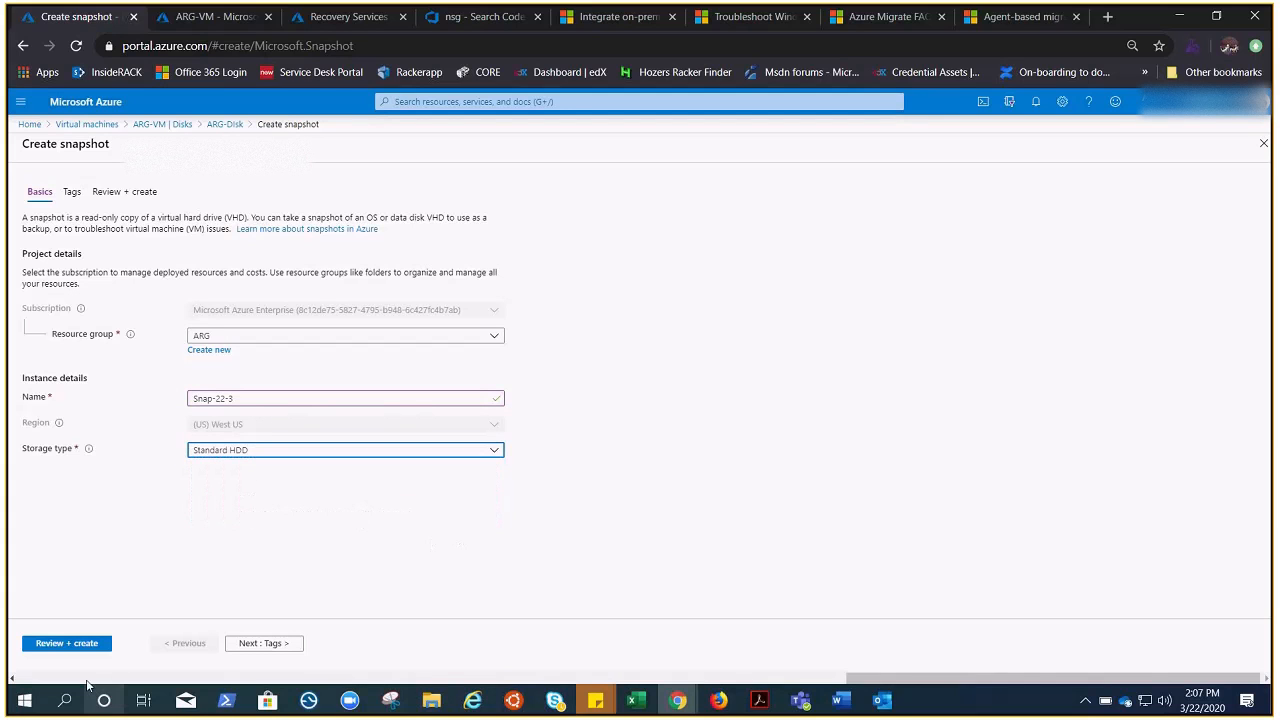
left_click(66, 643)
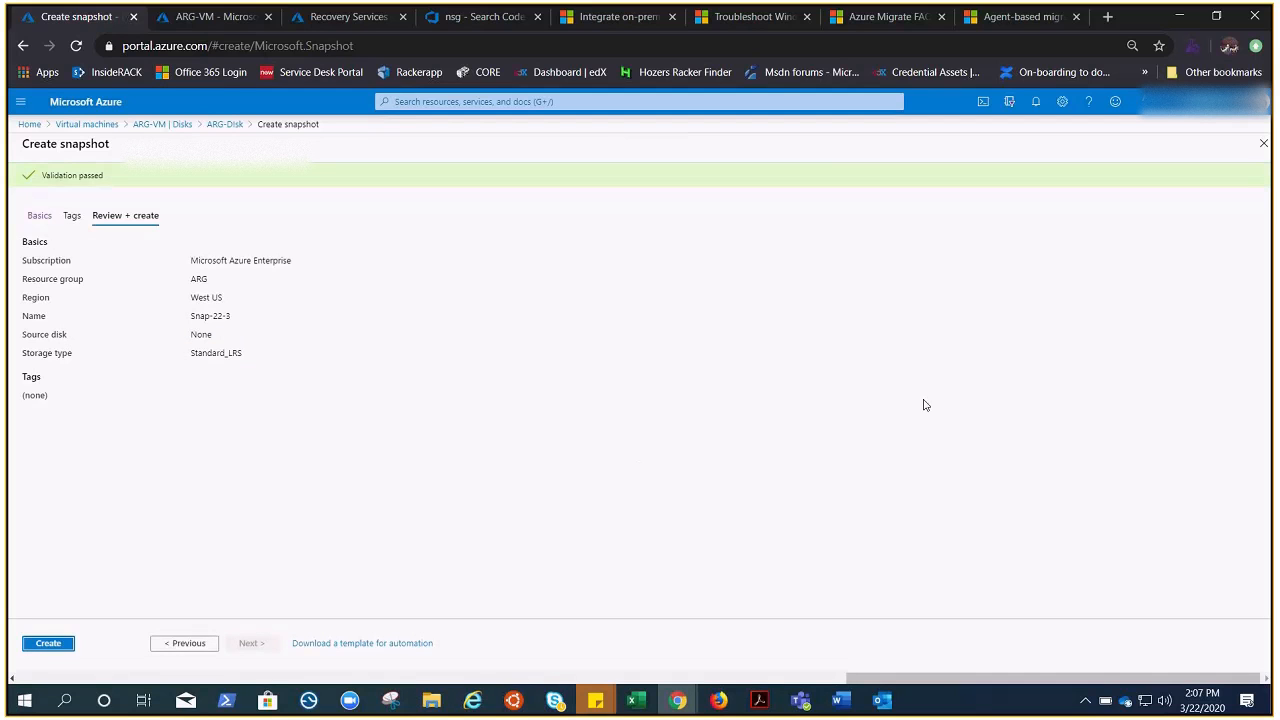
Step: Create the Snap-22-3 snapshot and open the finished snapshot resource
left_click(48, 643)
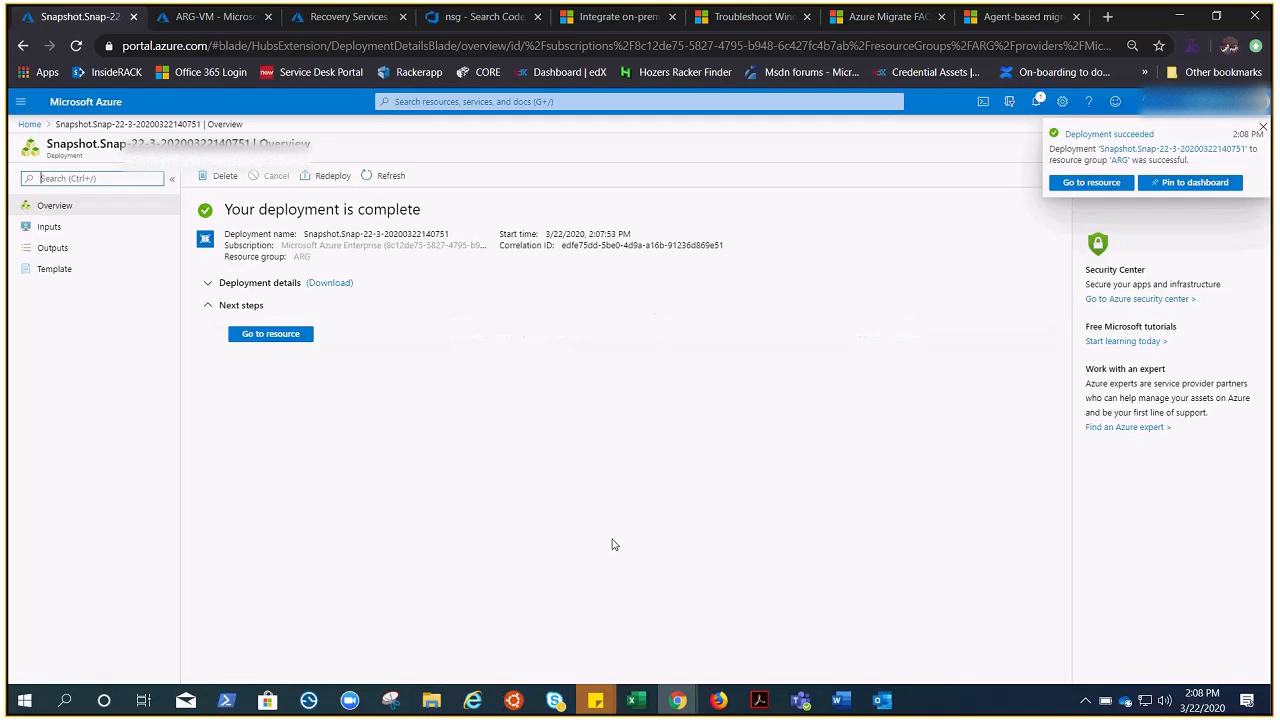
left_click(286, 333)
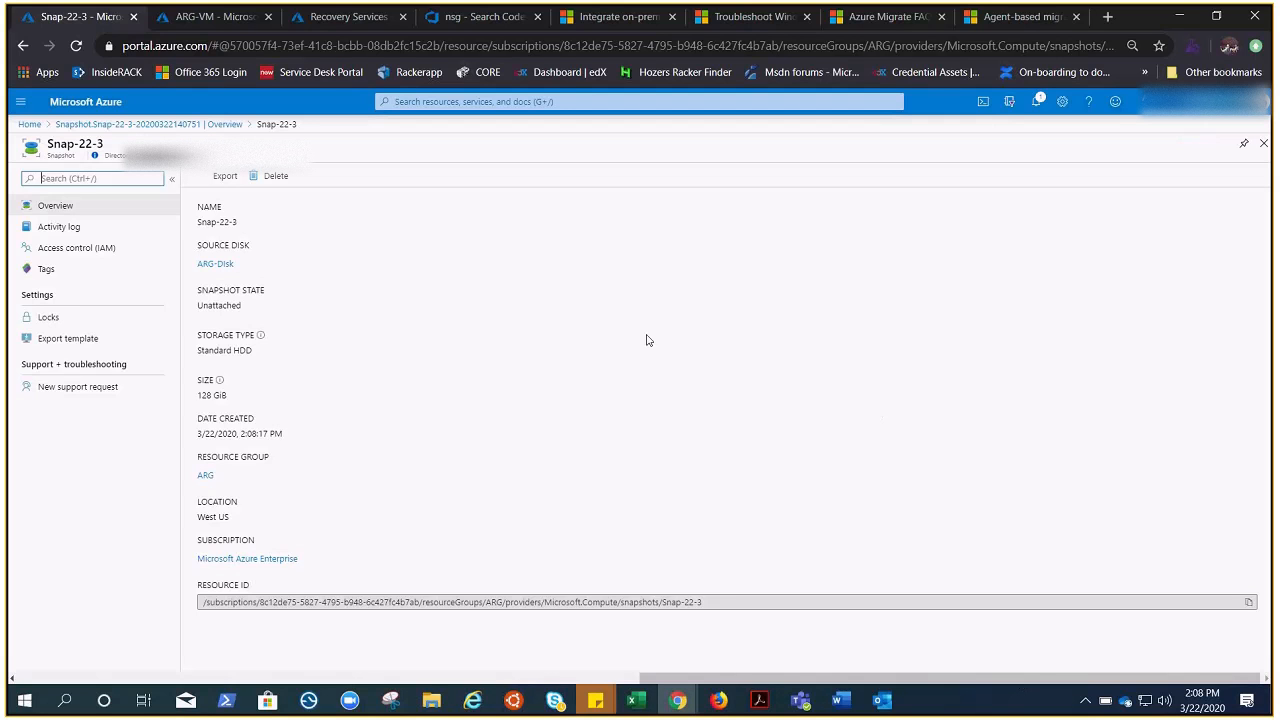
left_click_drag(963, 677, 240, 703)
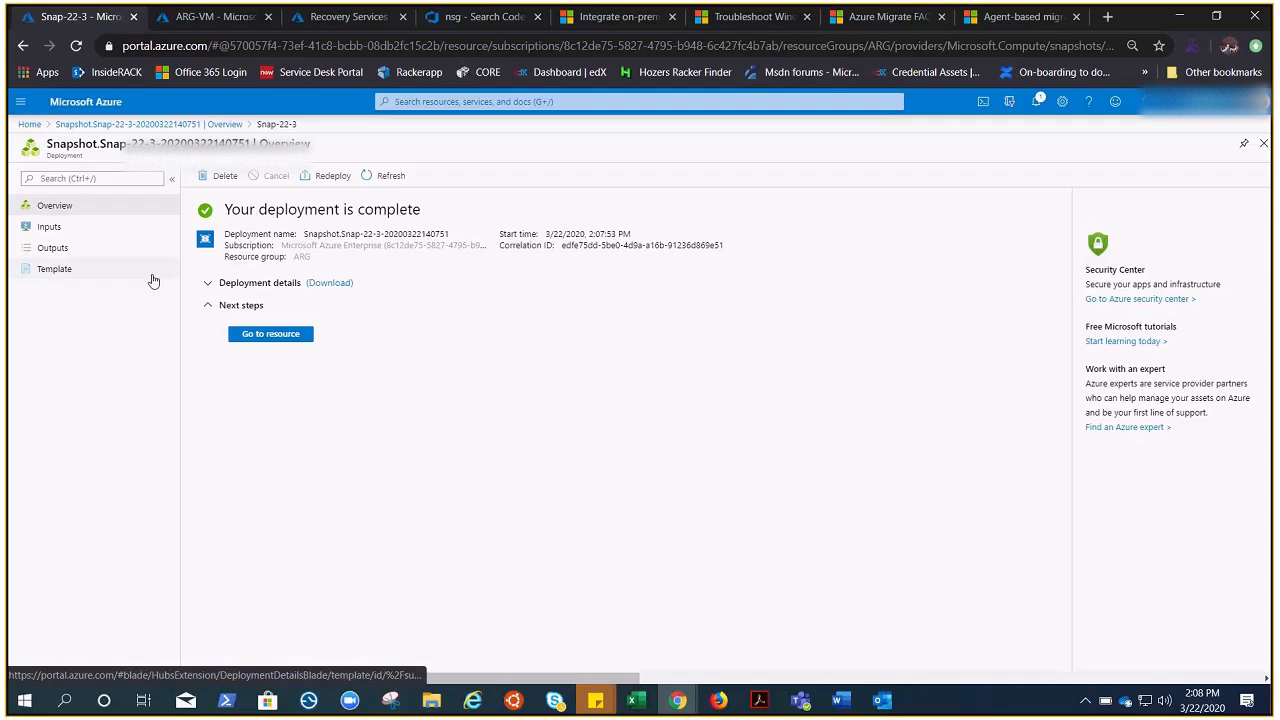
Step: Open the snashot-2 snapshot from the ARG resource group on the ARG-VM tab
left_click(212, 17)
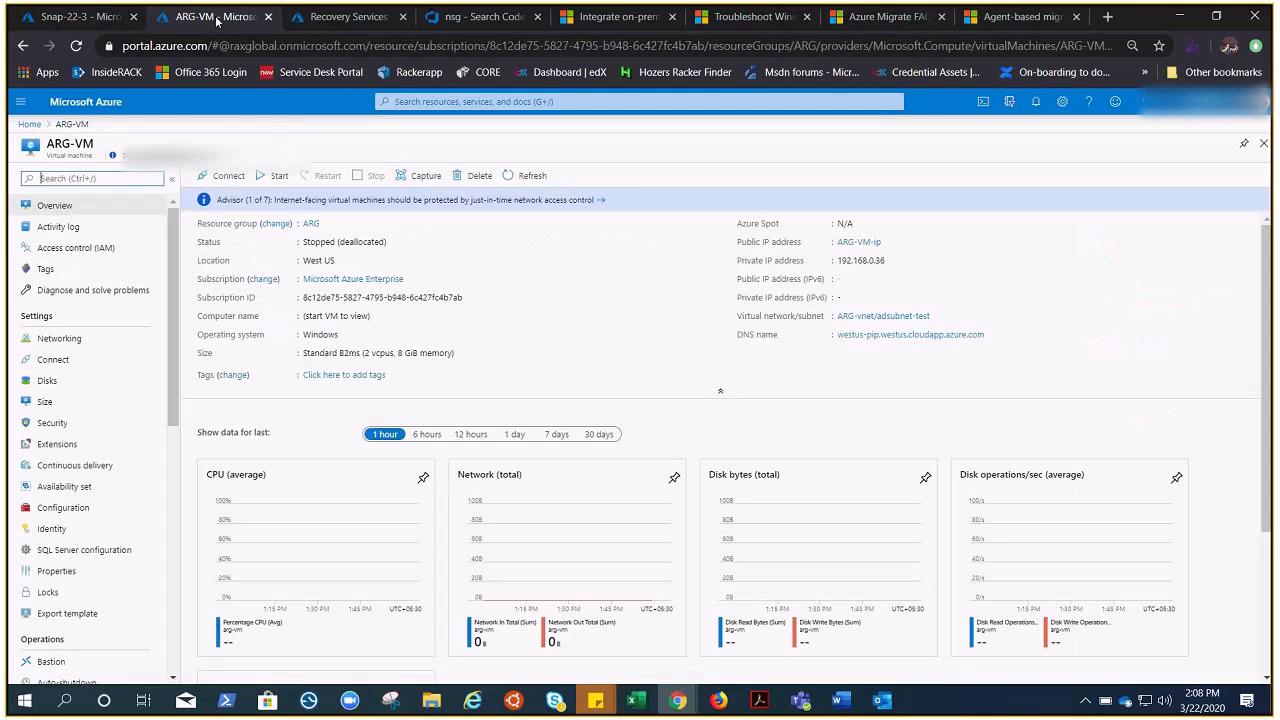
left_click(310, 224)
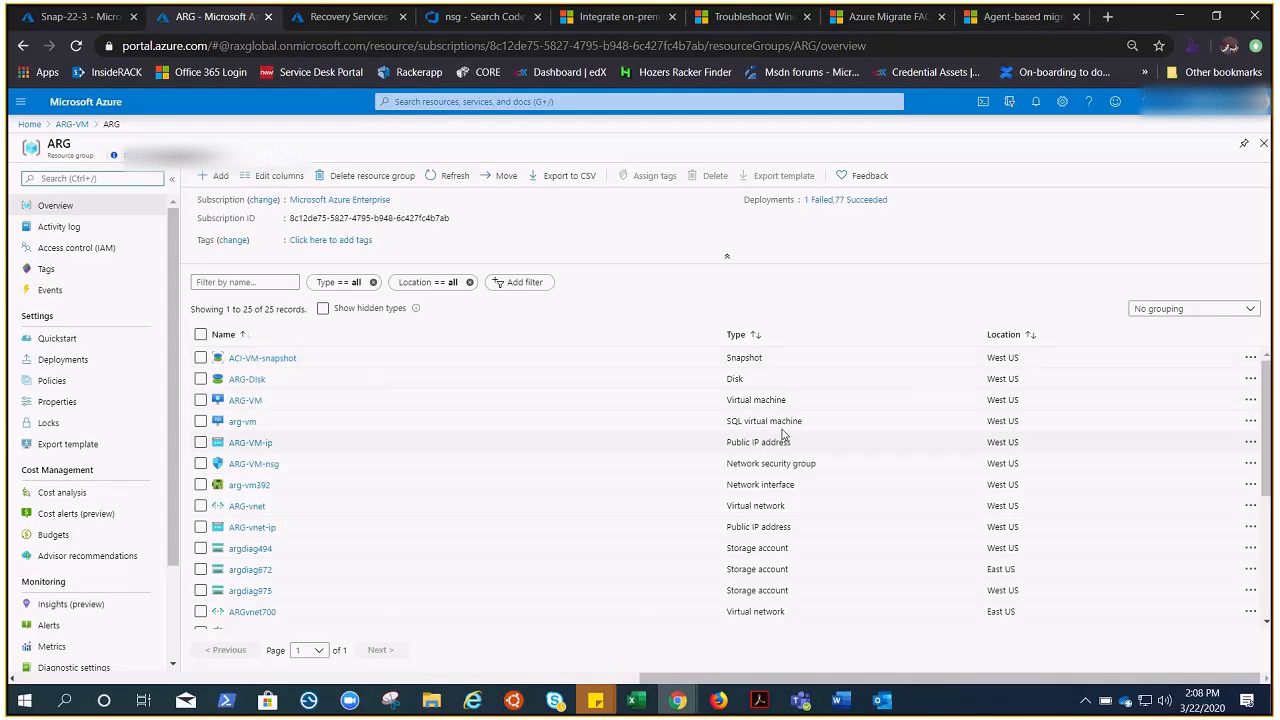
scroll(786, 437, "down", 3)
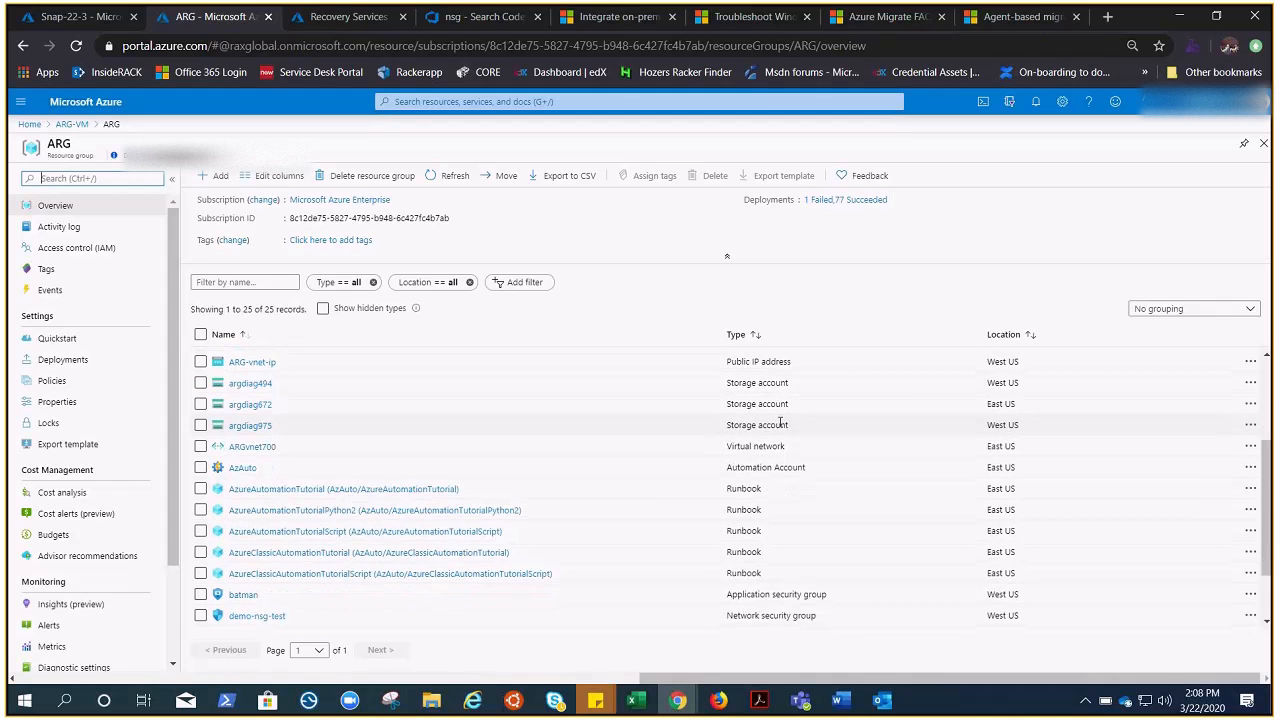
scroll(780, 424, "down", 2)
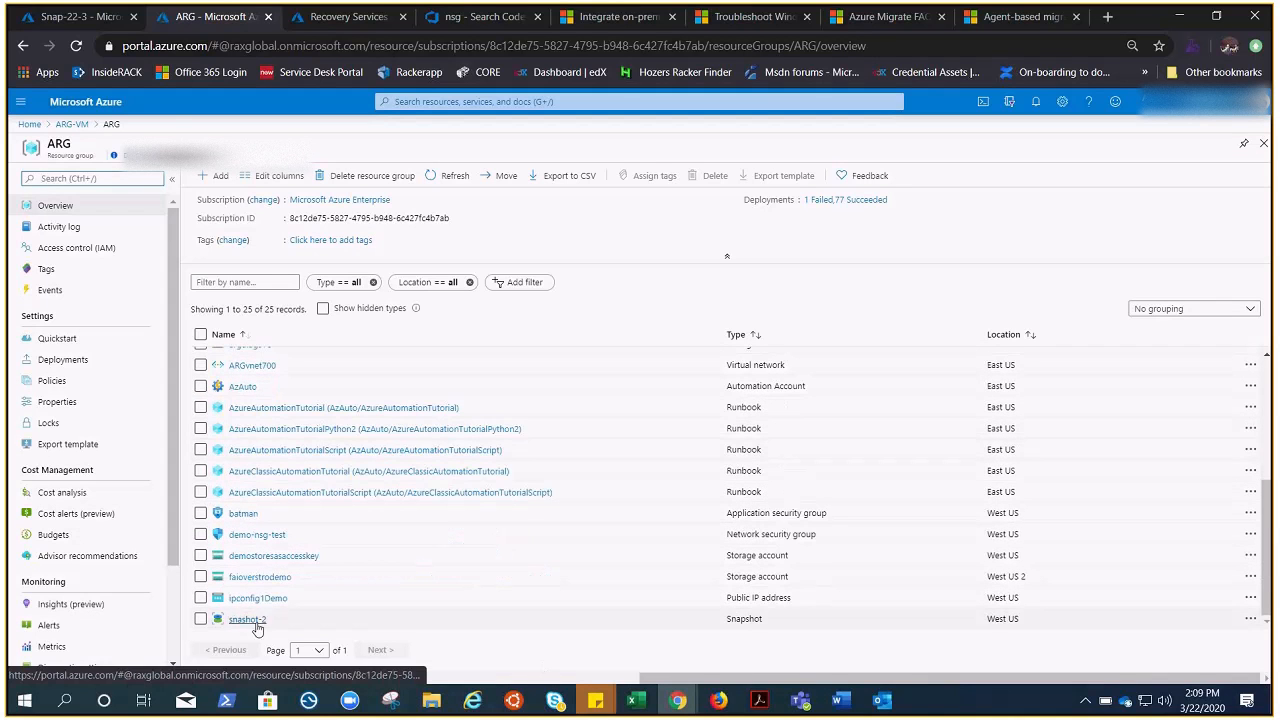
left_click(247, 620)
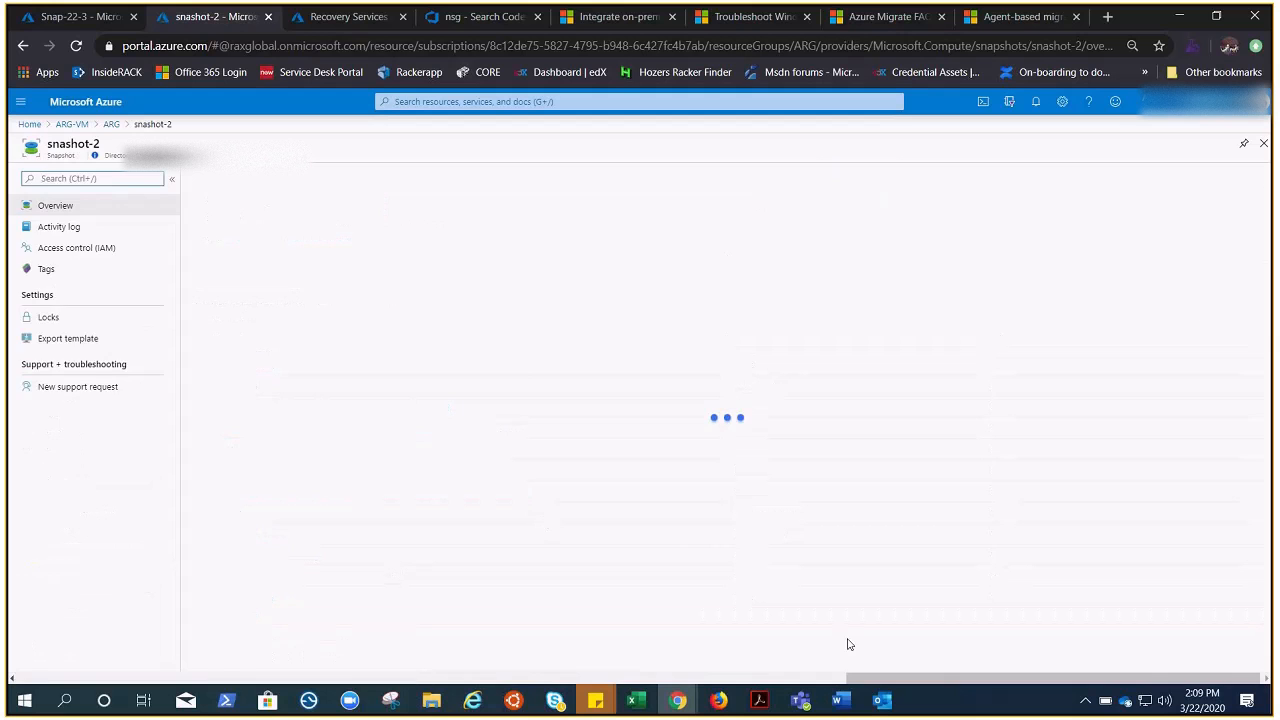
Step: Check the Move options for the snapshot, then reopen the snashot-2 details
left_click_drag(788, 692, 536, 684)
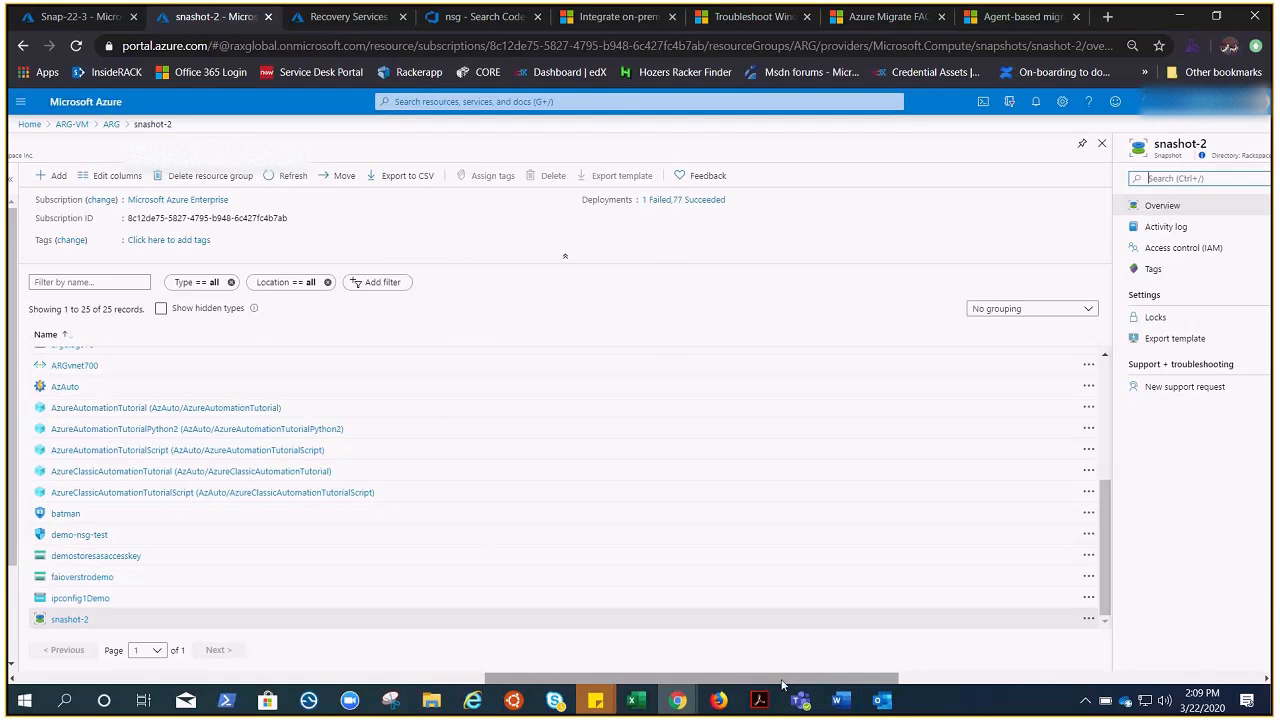
mouse_move(785, 680)
left_mouse_down()
mouse_move(1143, 700)
mouse_move(726, 688)
mouse_move(782, 693)
left_mouse_up()
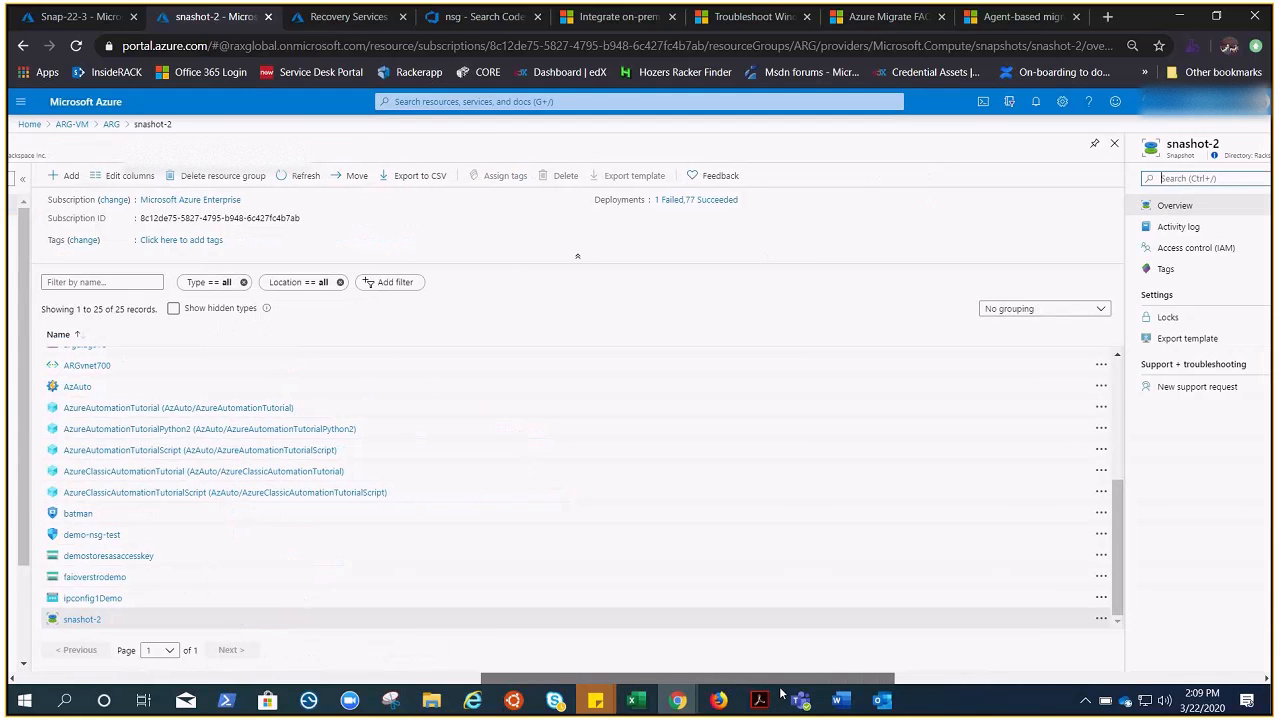
left_click(354, 181)
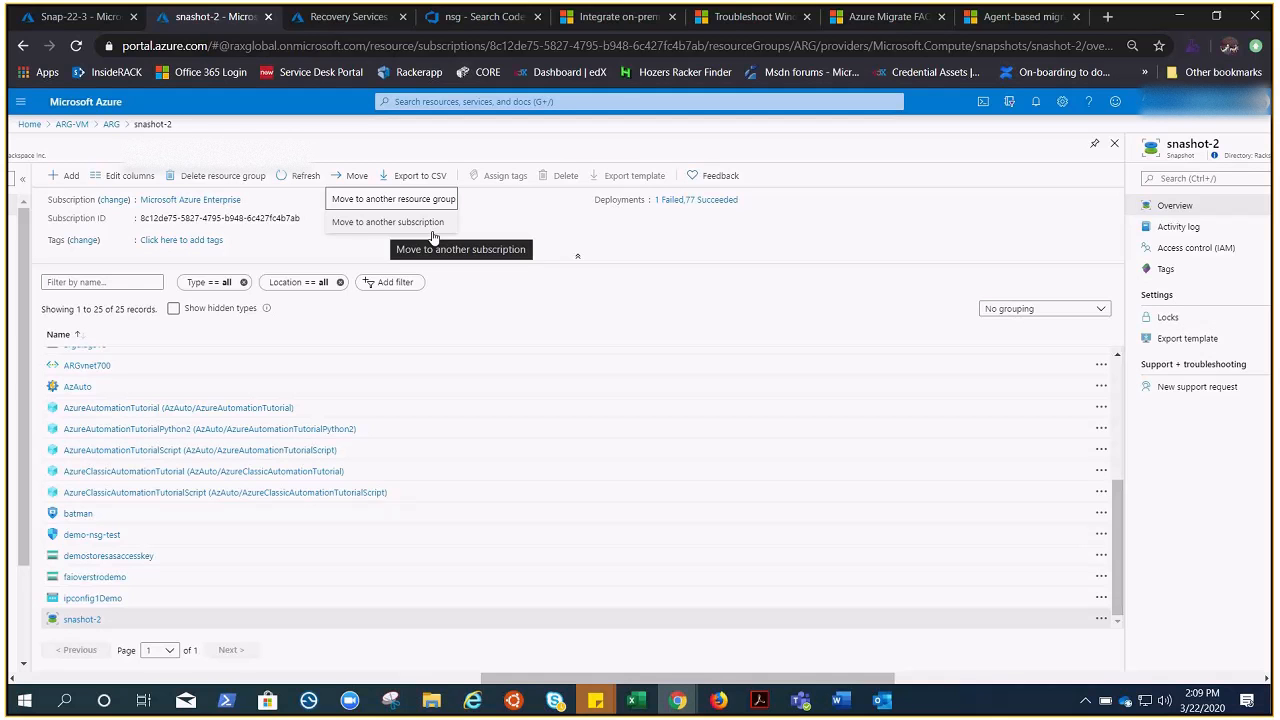
left_click_drag(671, 679, 607, 676)
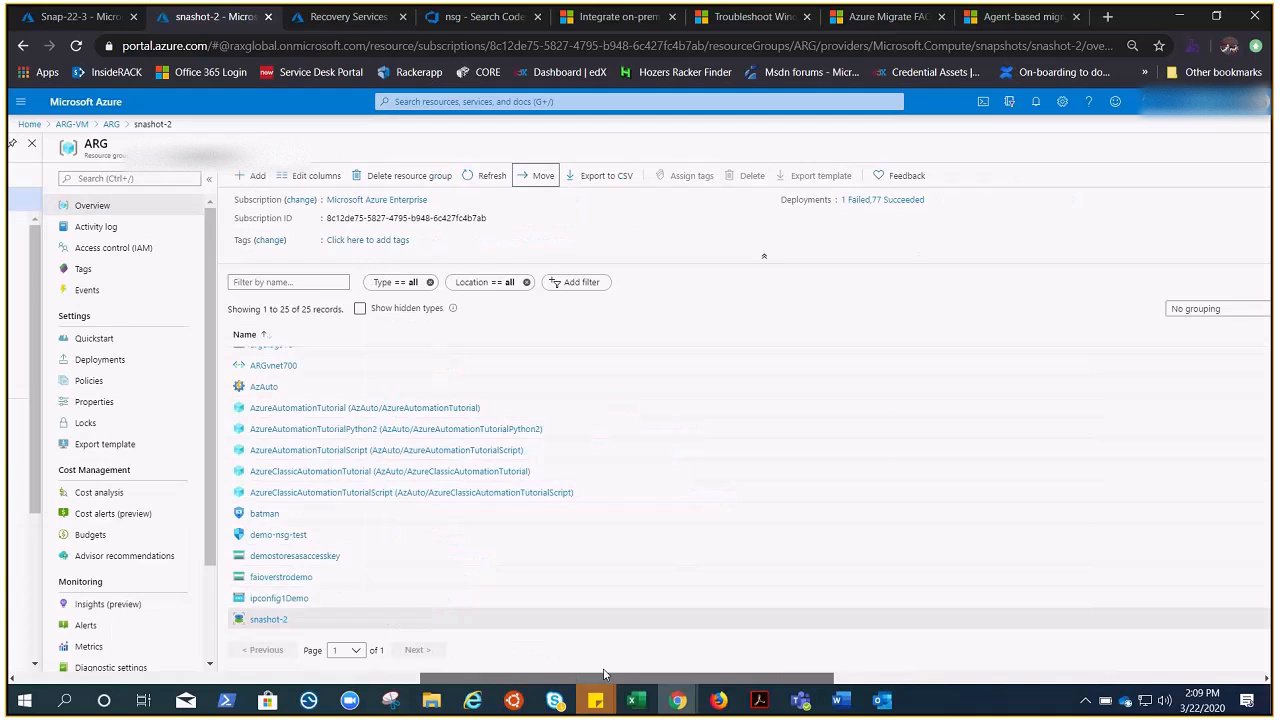
left_click(269, 622)
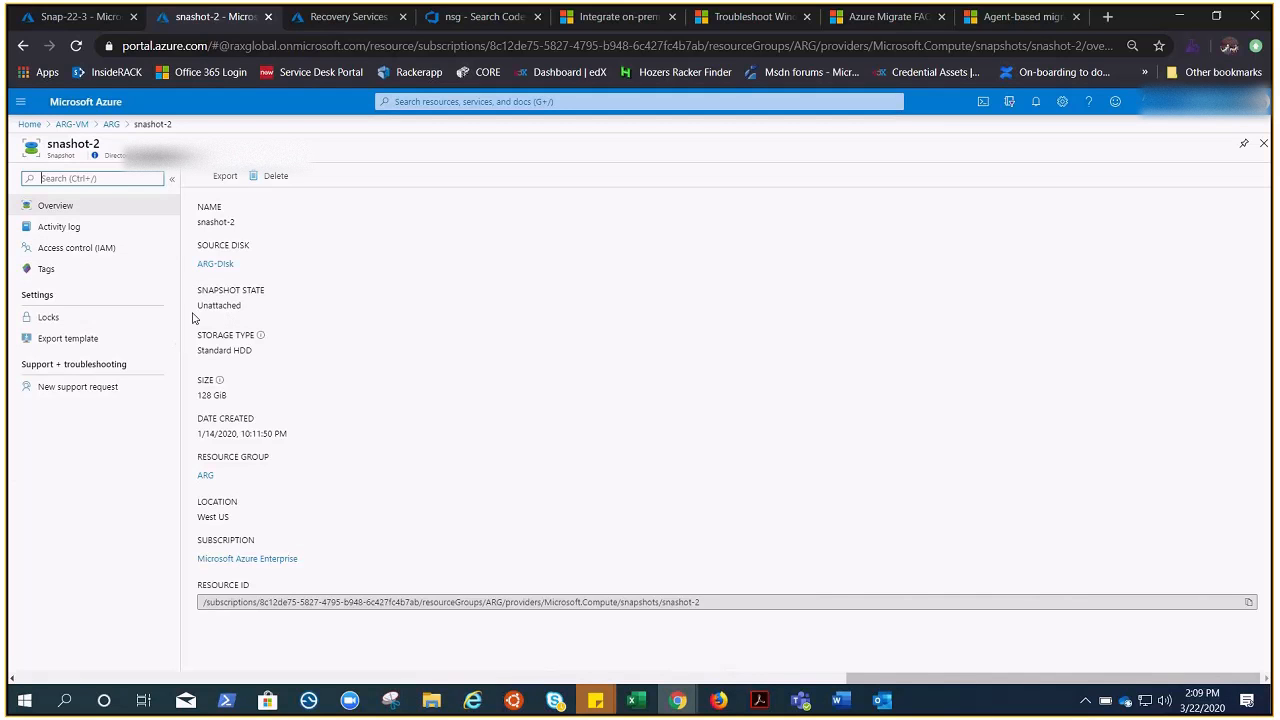
Step: Search 'disk' and start a new managed disk from the Disks list
left_click(498, 101)
type("disk")
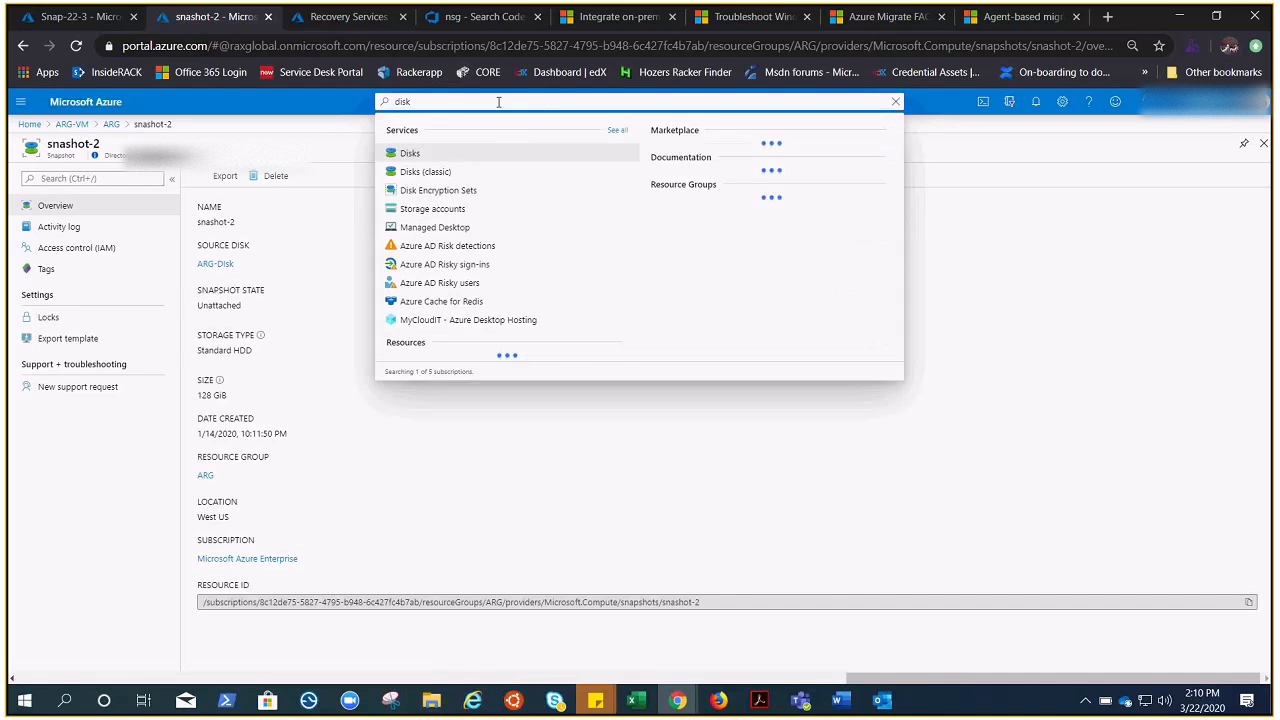
left_click(404, 156)
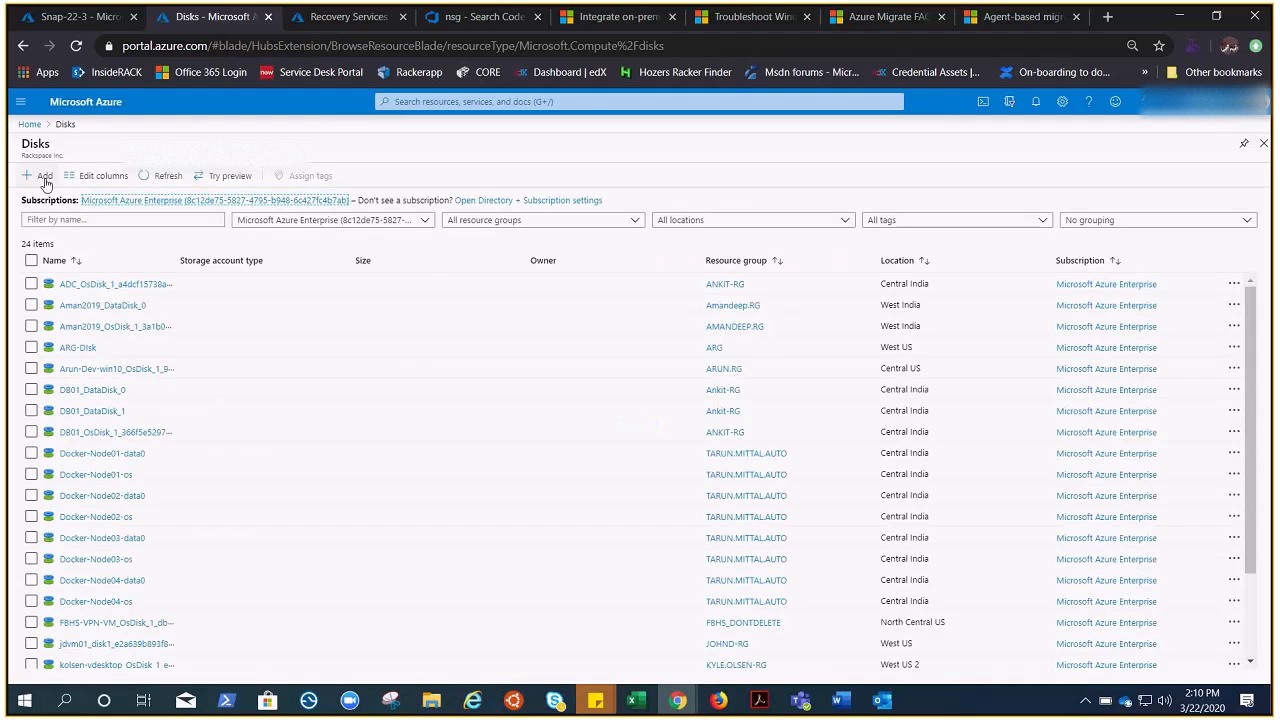
left_click(41, 176)
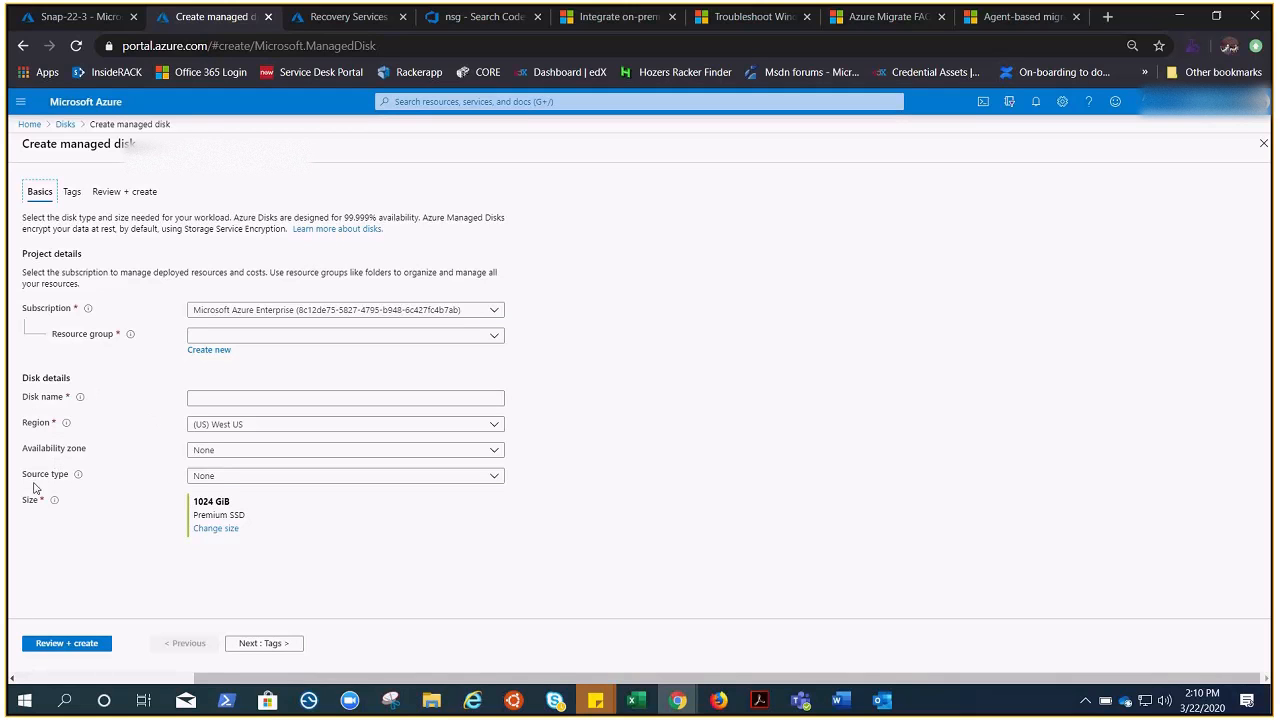
Step: Set the disk's source type to Snapshot with Snap-22-3 as the source snapshot
left_click(490, 479)
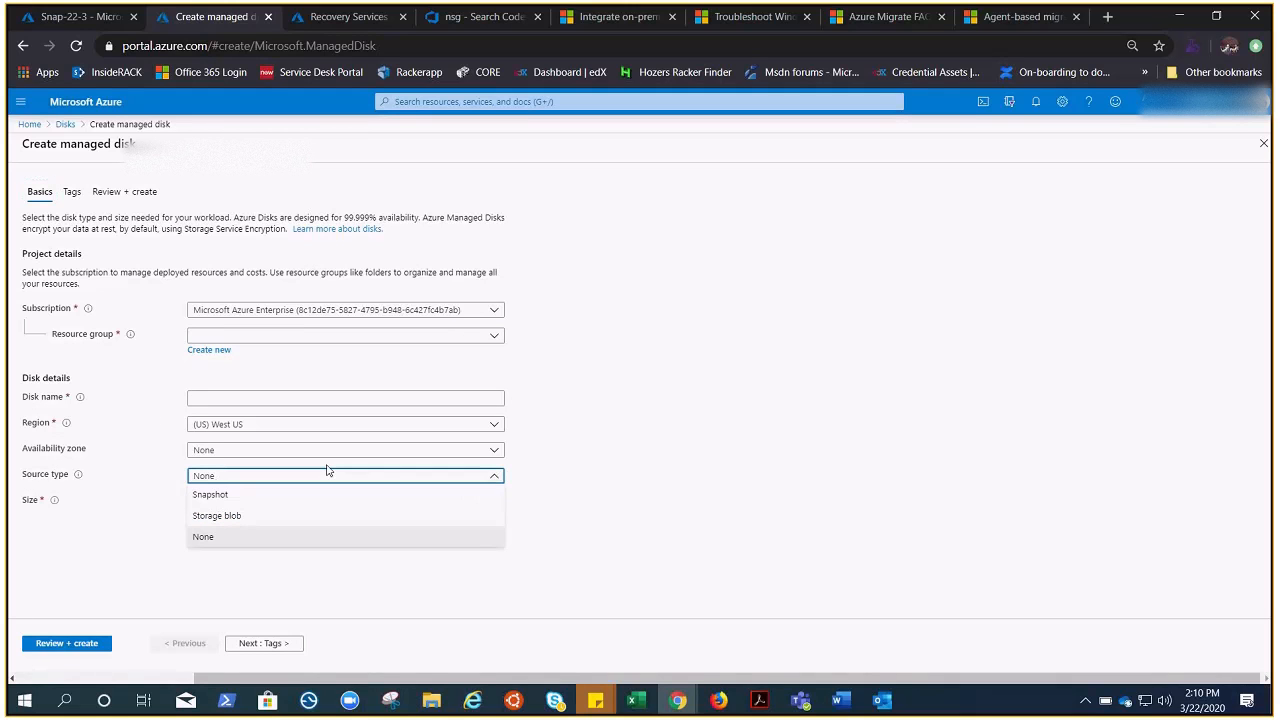
left_click(212, 496)
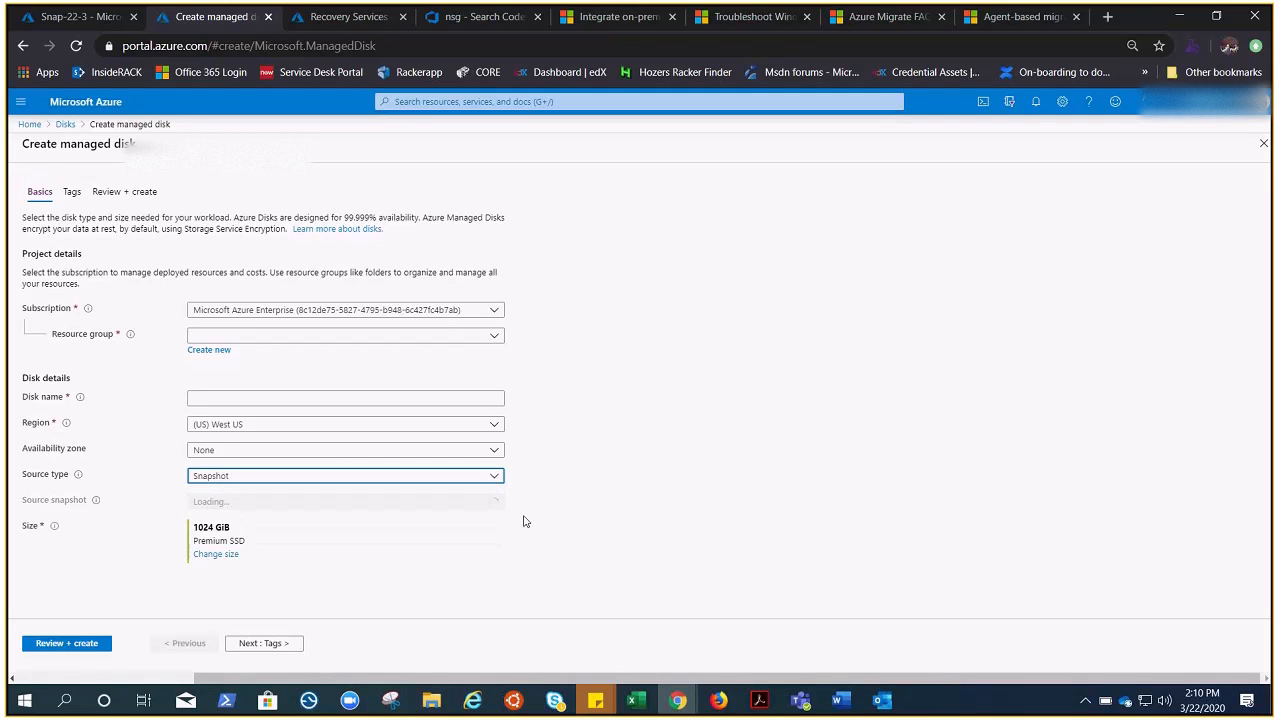
left_click(497, 504)
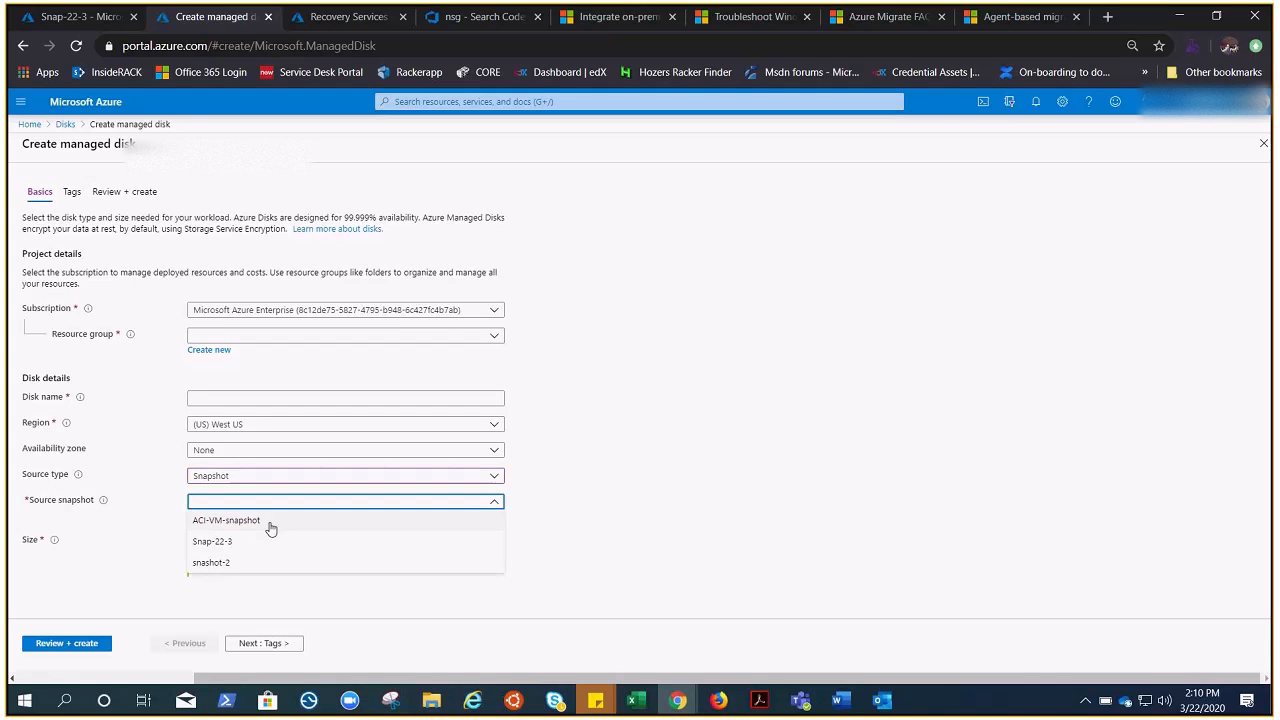
left_click(216, 545)
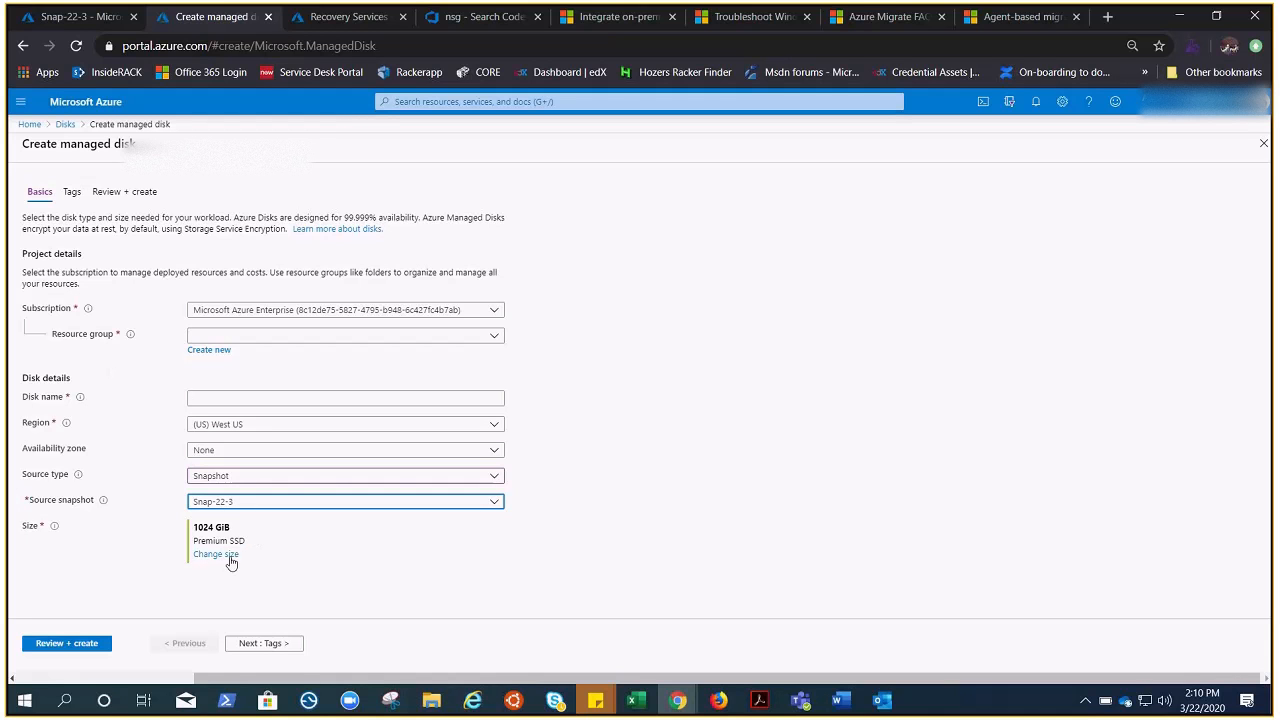
left_click_drag(730, 677, 660, 684)
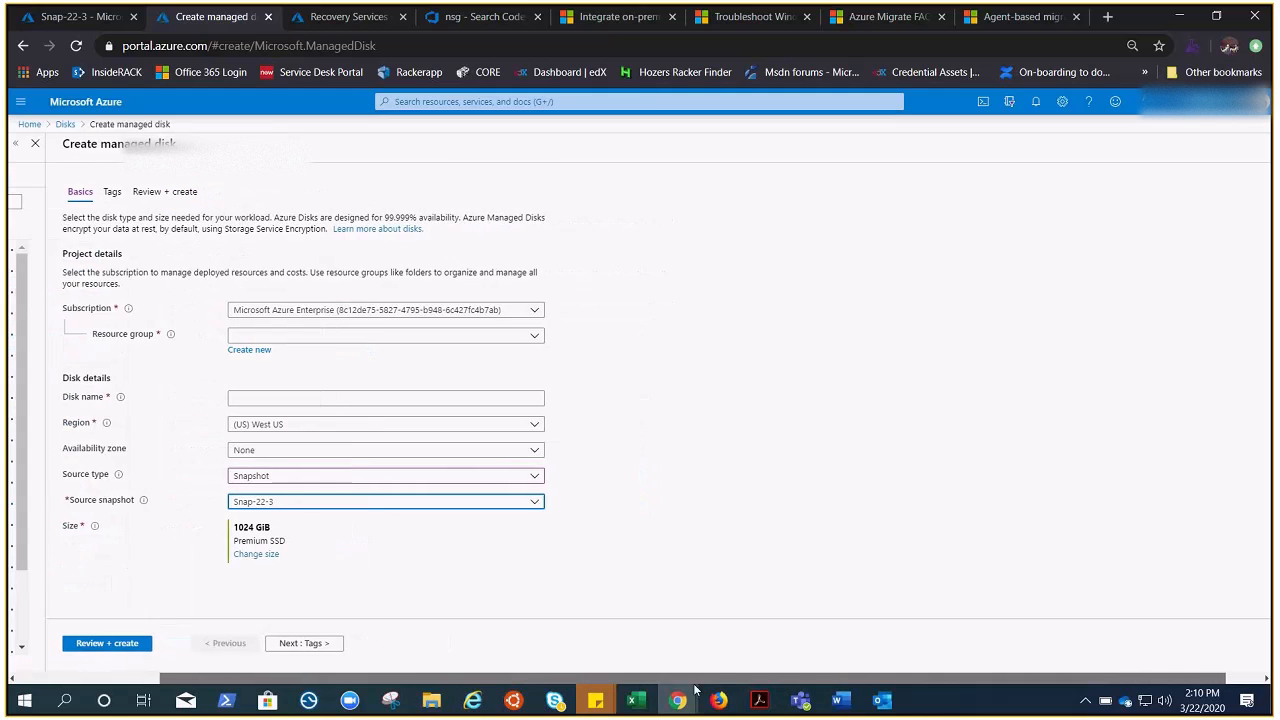
Step: Place the new disk in resource group Mark-RG-asr and name it disk-move
left_click(466, 340)
type("ma")
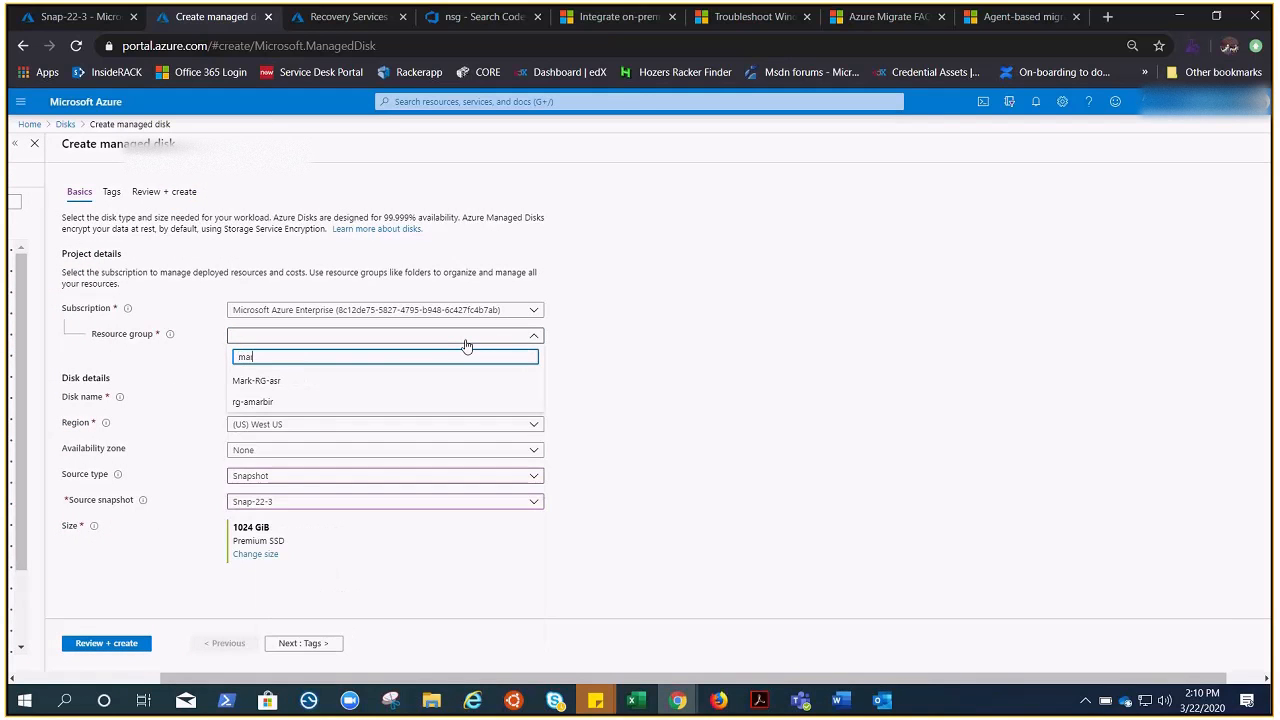
type("r")
left_click(308, 381)
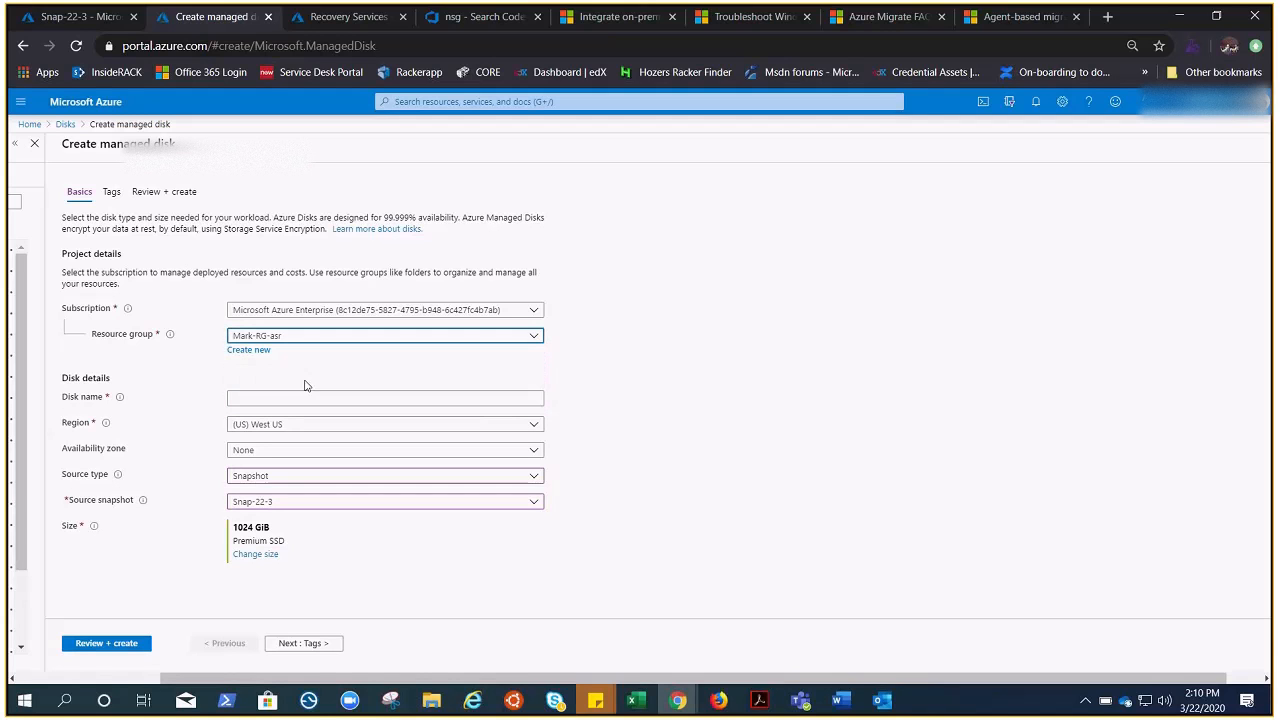
left_click(348, 403)
type("disk-")
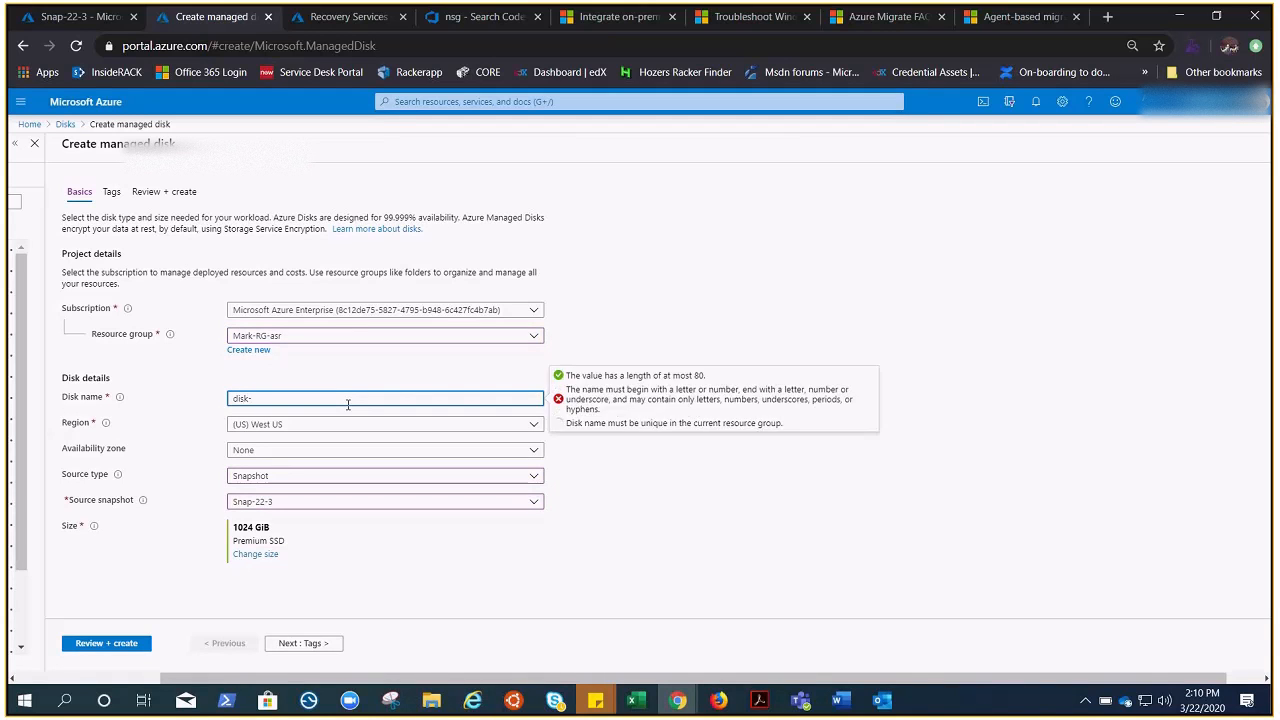
type("move")
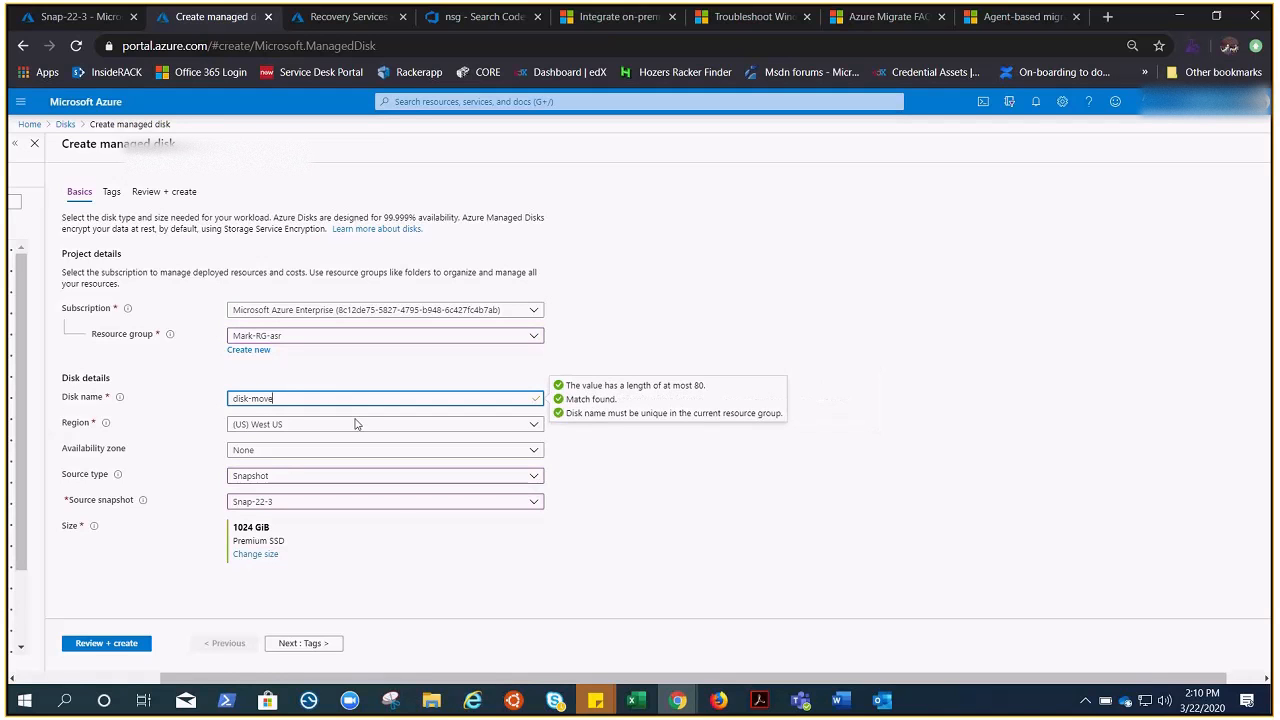
Step: Resize the disk to 128 GiB and run review validation
left_click(253, 557)
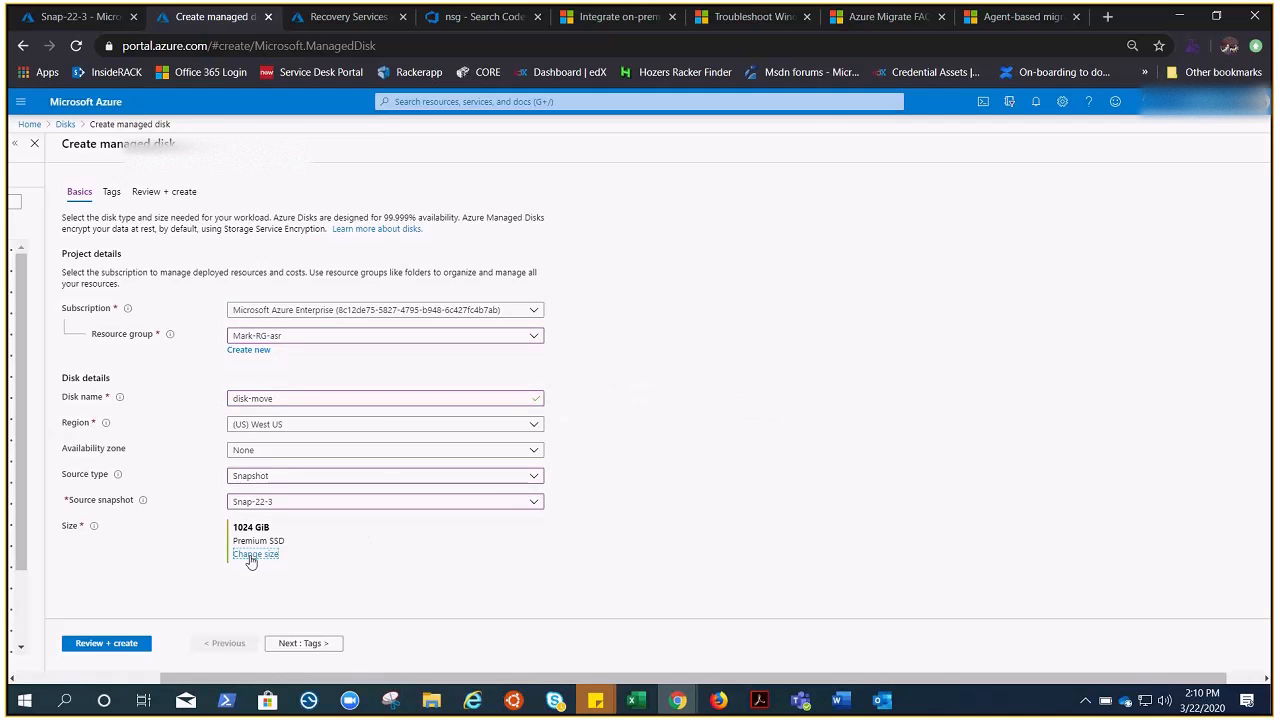
left_click(748, 249)
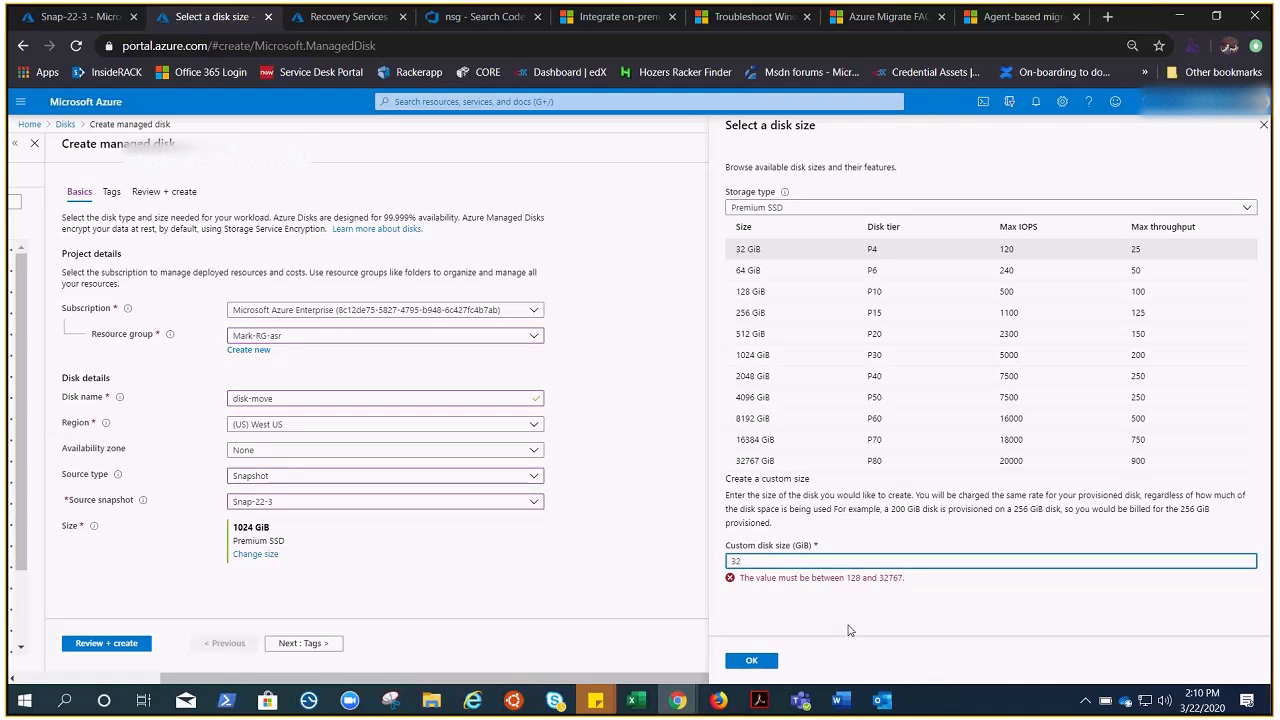
left_click(800, 291)
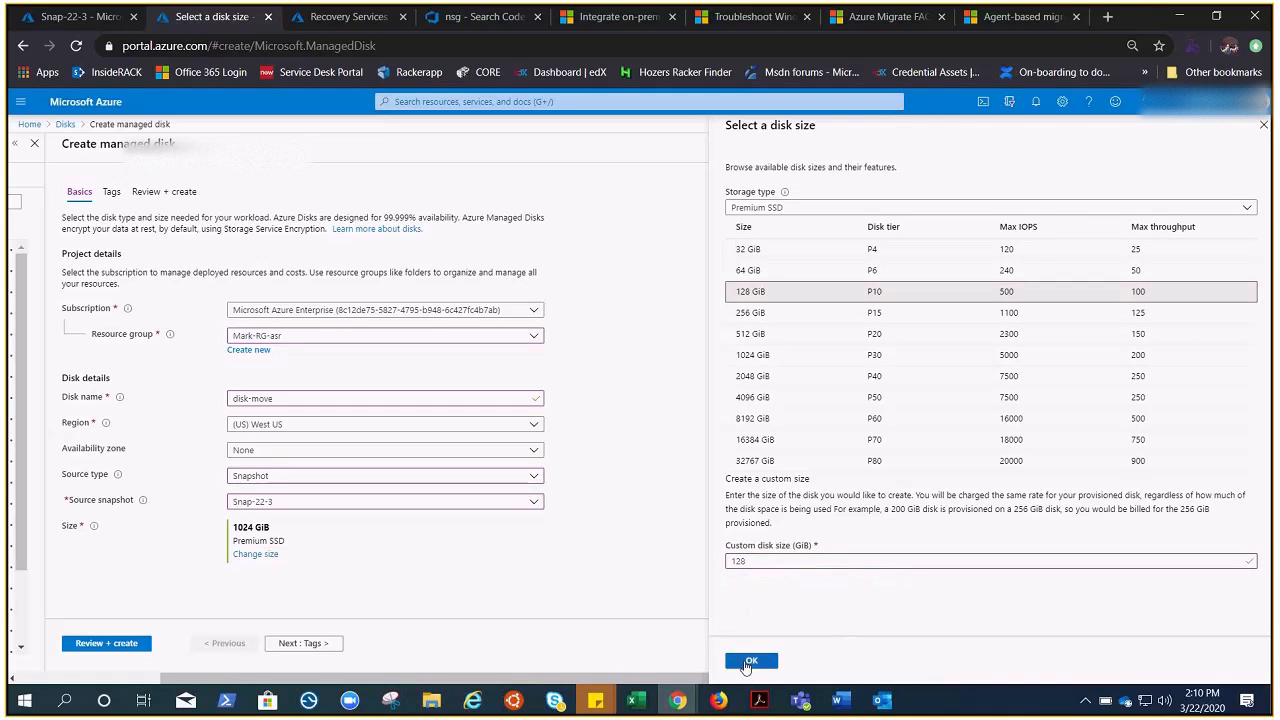
left_click(750, 662)
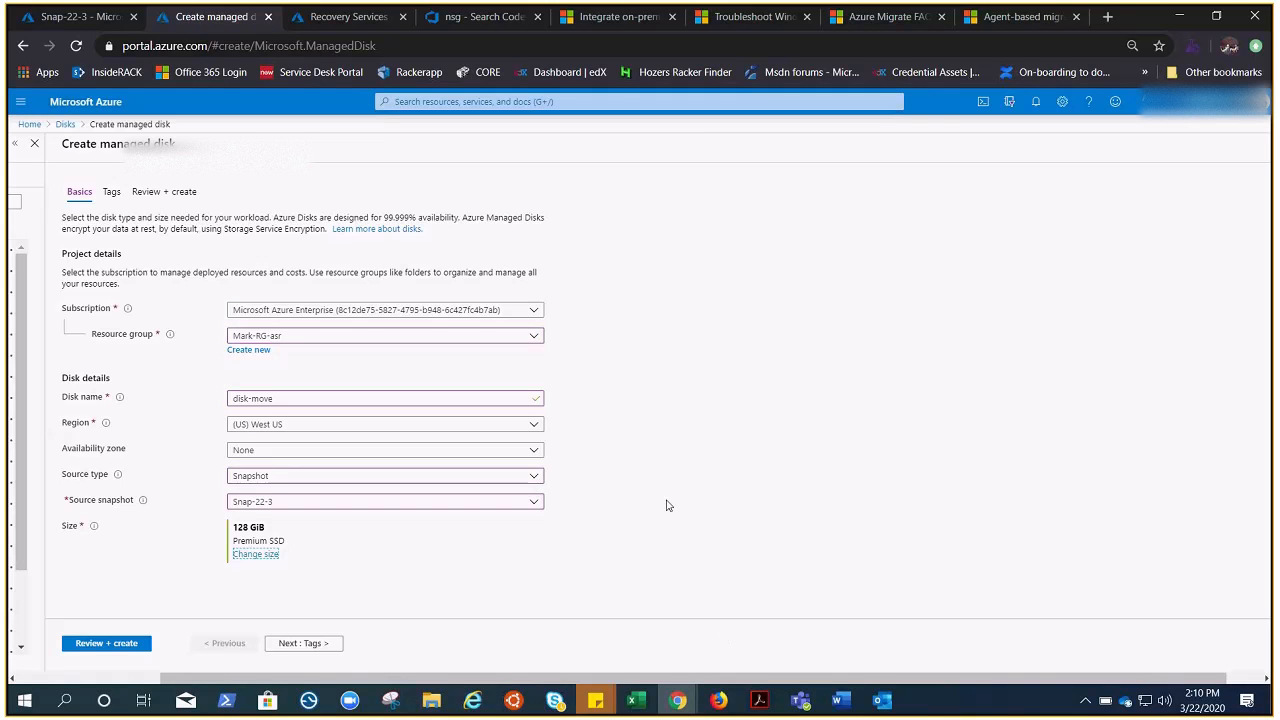
left_click(112, 646)
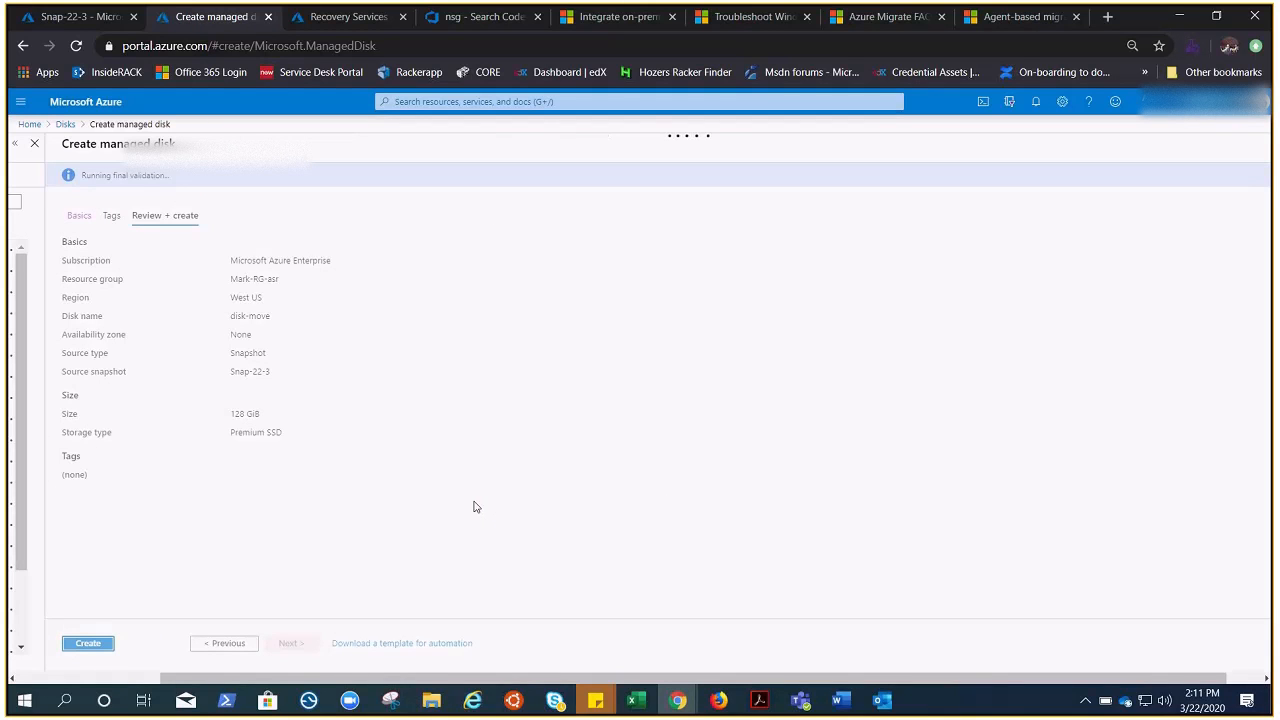
Step: Create the 128 GiB disk-move managed disk and wait for the deployment
left_click(105, 647)
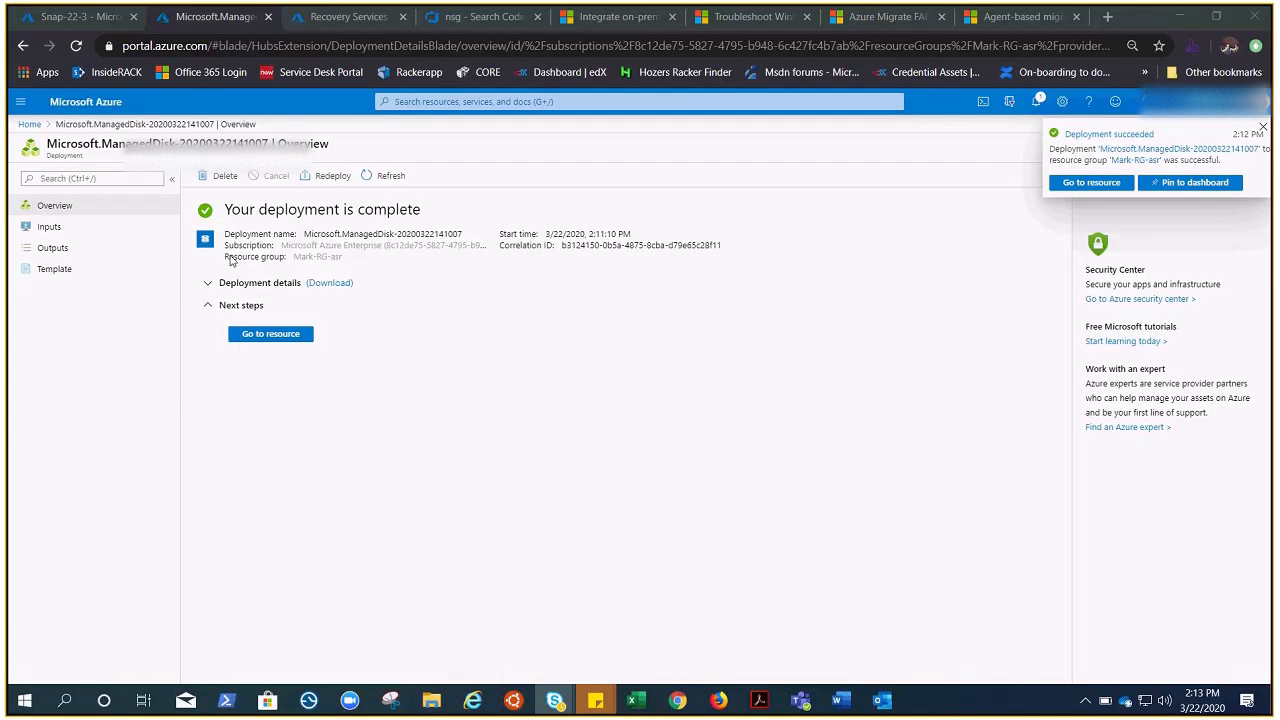
Step: Open the disk-move disk, start Create VM from it, and select the VM name field
left_click(256, 335)
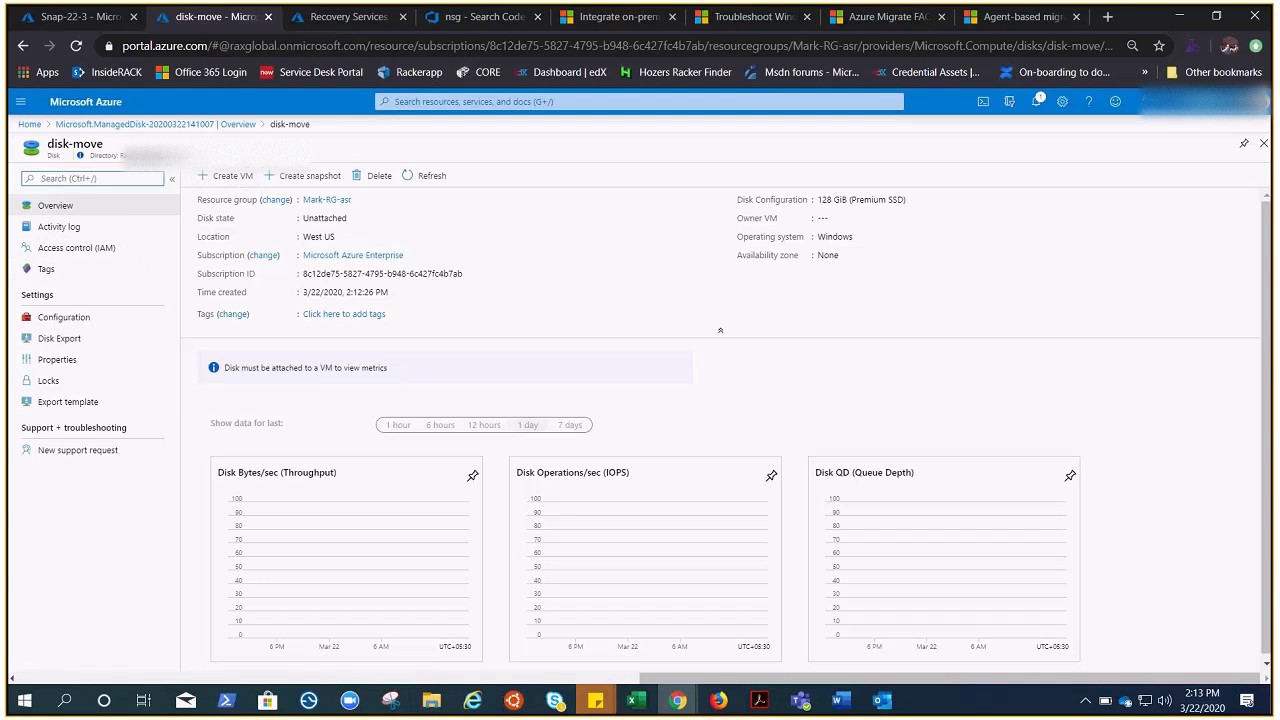
left_click(236, 176)
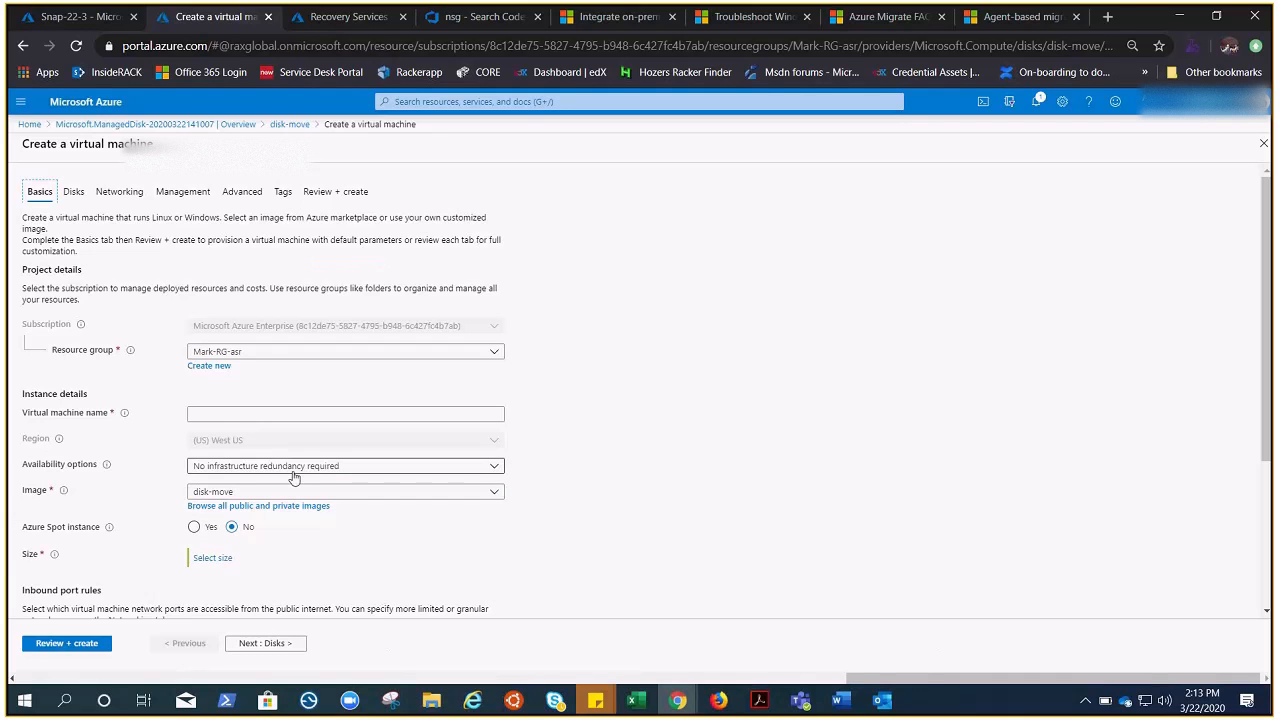
left_click(244, 412)
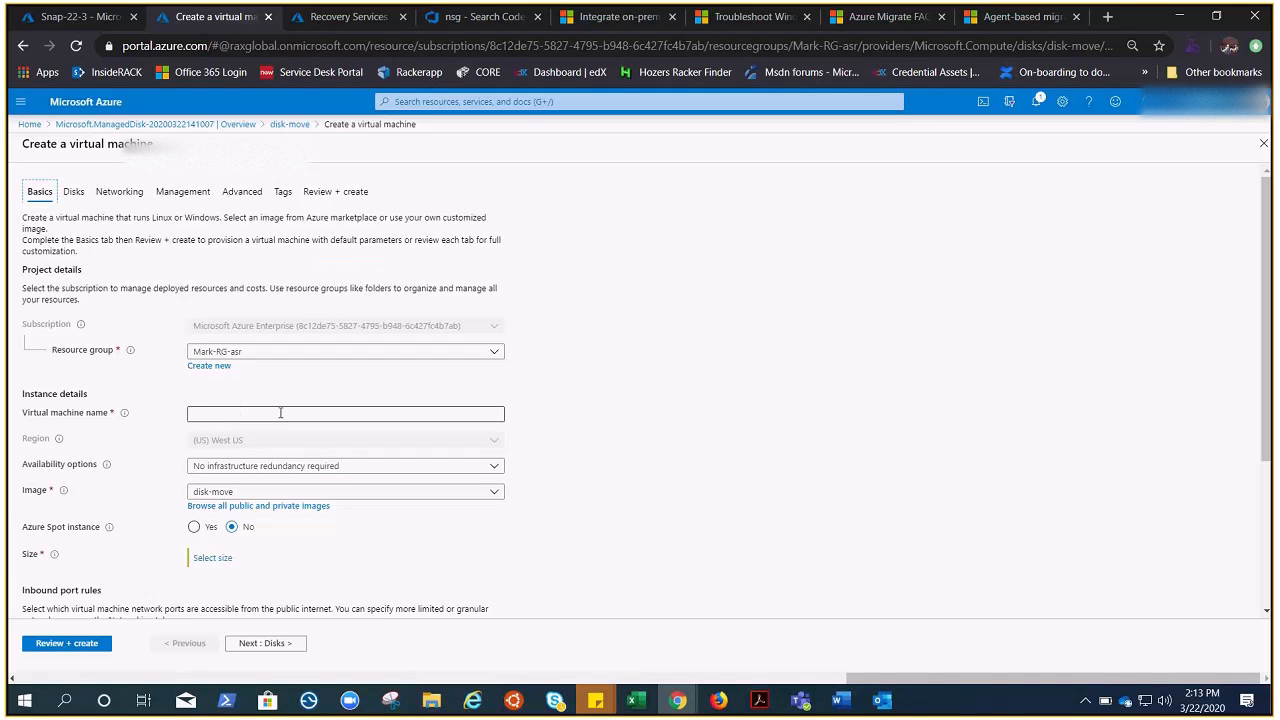